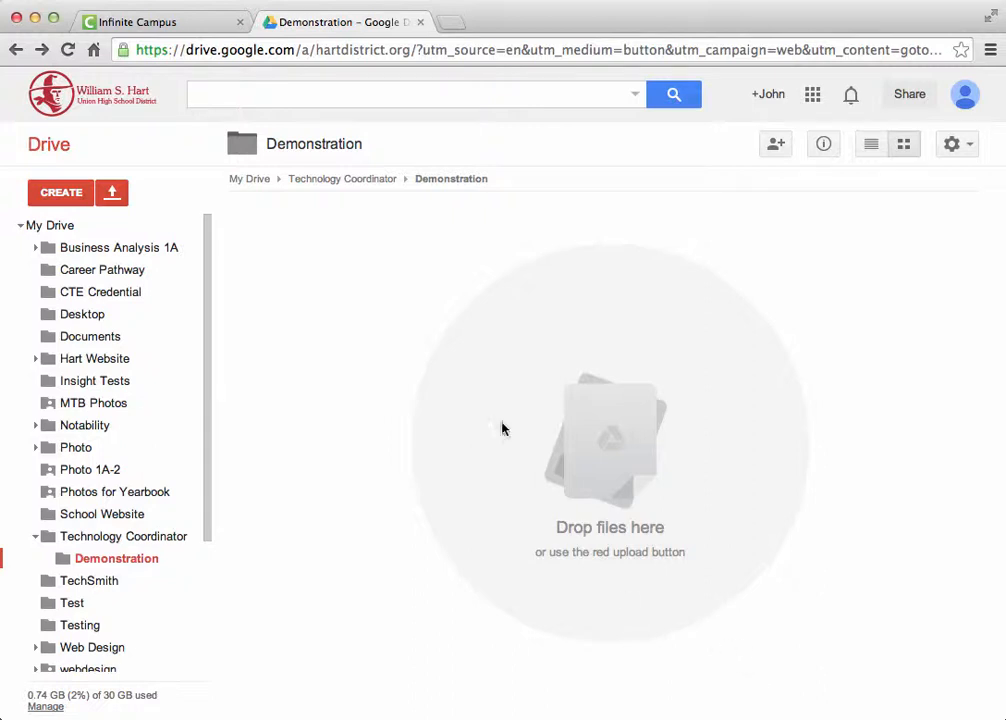
Step: Create a new folder named "Shared with Students" inside the Demonstration folder
left_click(72, 197)
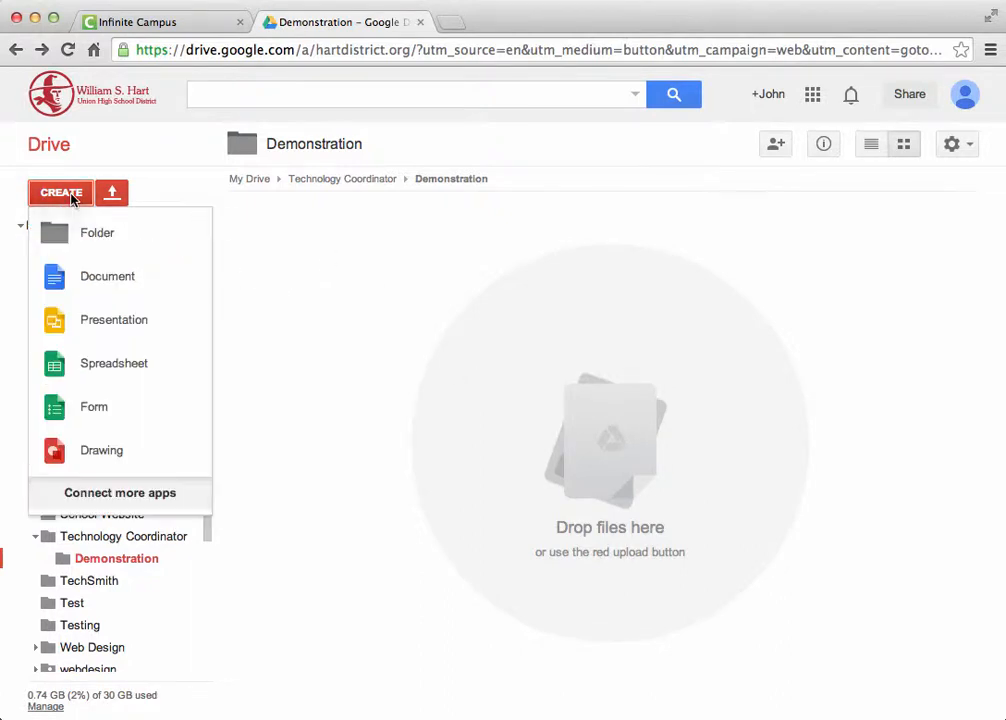
left_click(136, 246)
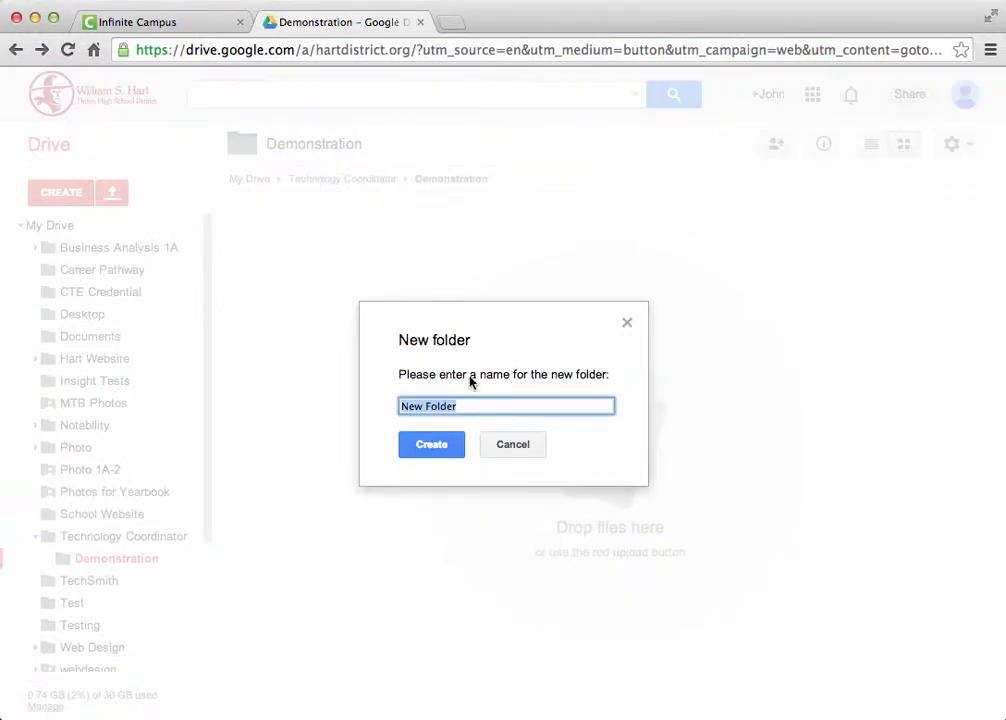
type("Shared with Students")
left_click(445, 447)
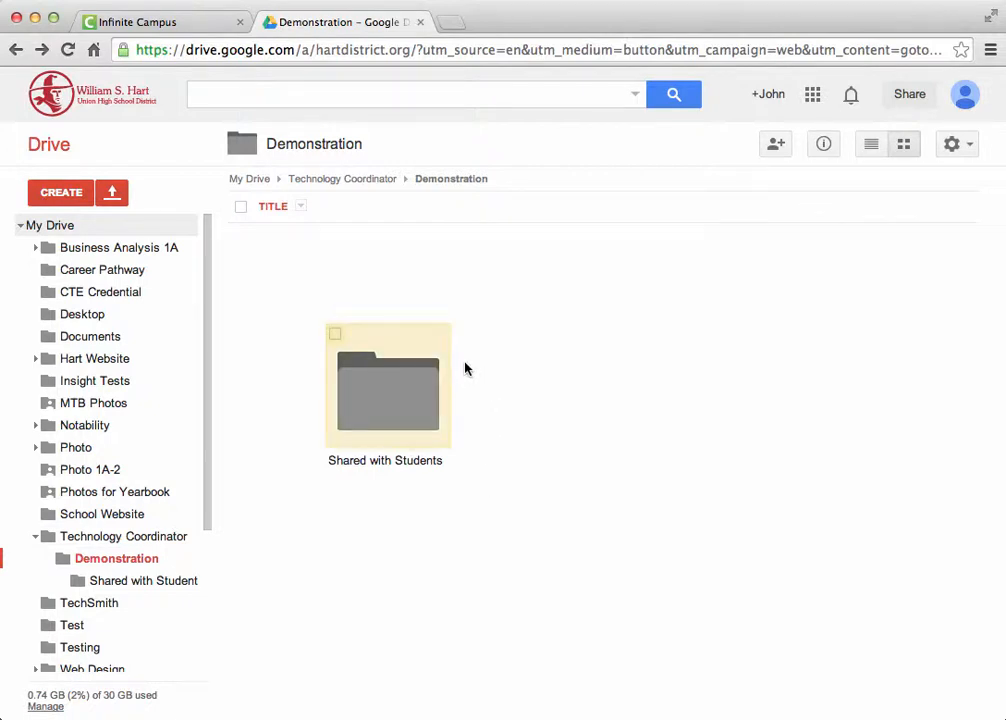
Step: Open the sharing settings of the Shared with Students folder and start an invitation for people
right_click(395, 402)
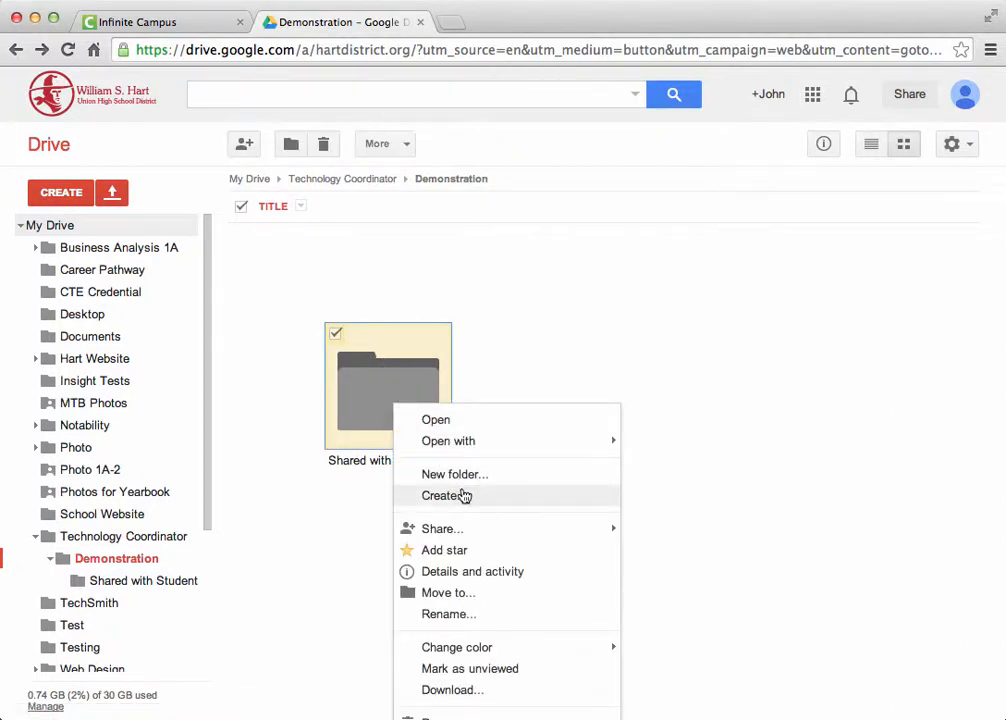
mouse_move(470, 536)
left_click(655, 544)
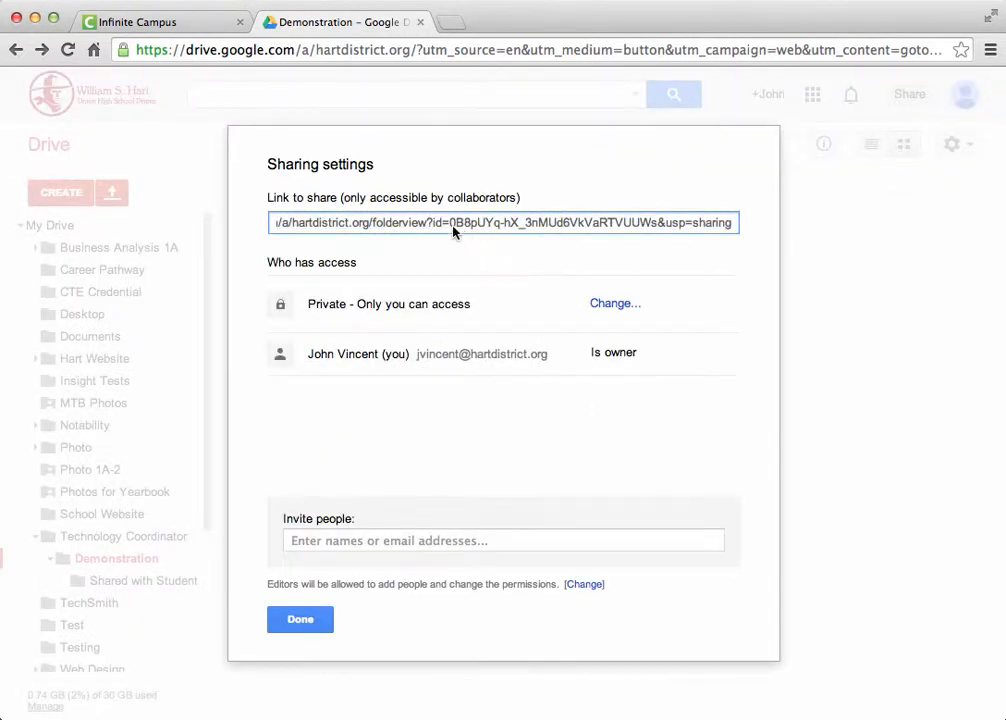
left_click(474, 480)
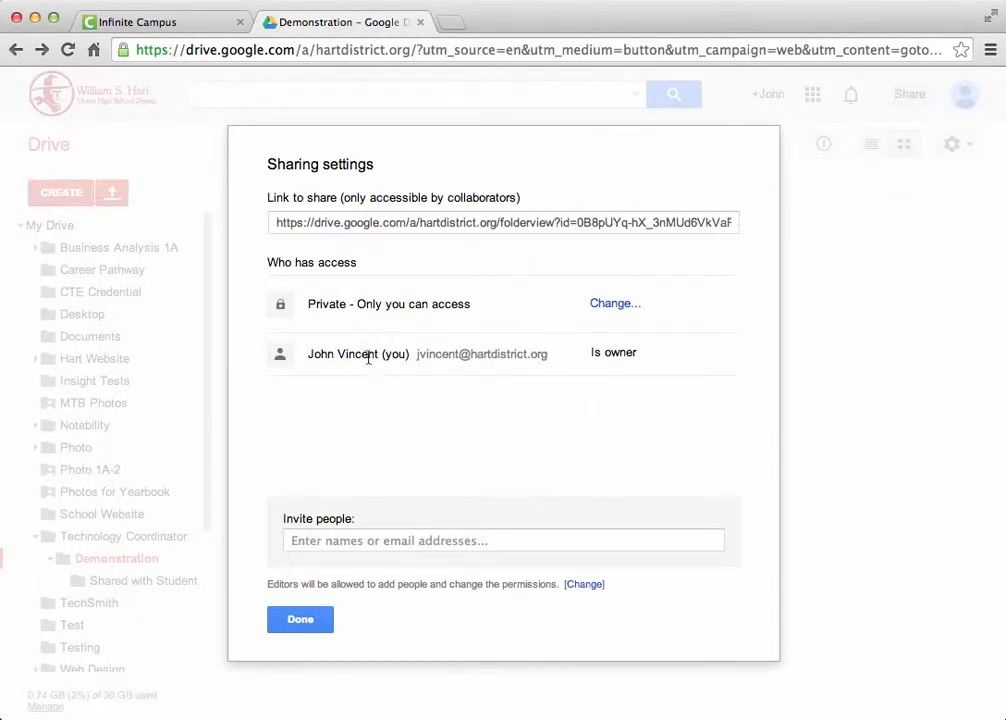
left_click(451, 541)
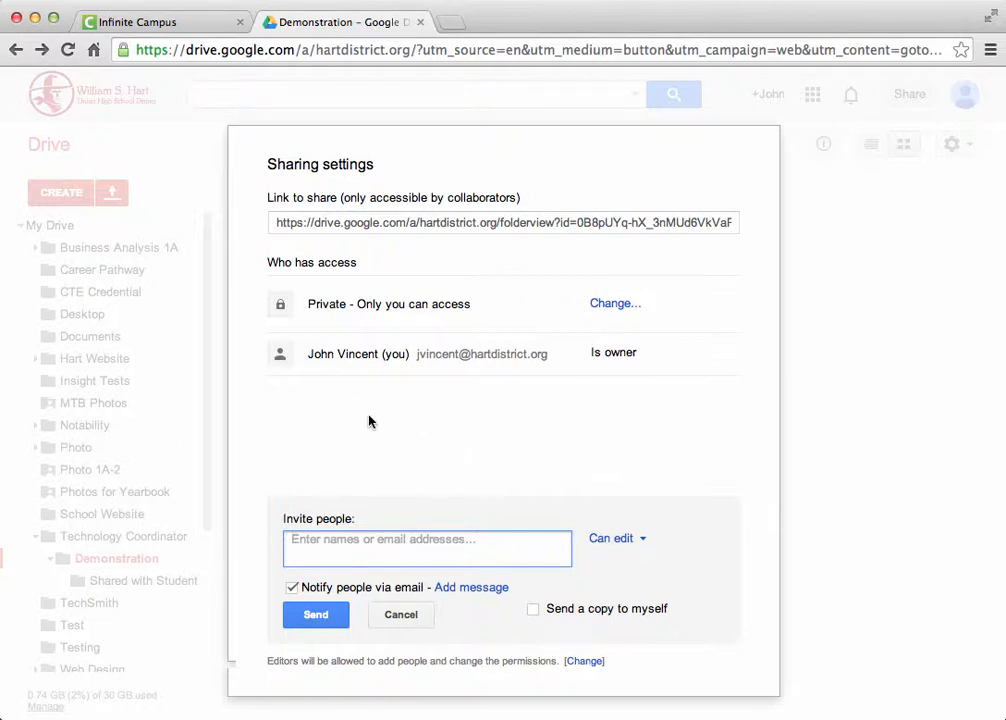
Step: Switch to Infinite Campus and open the Roster Label report from the Instruction reports
left_click(162, 24)
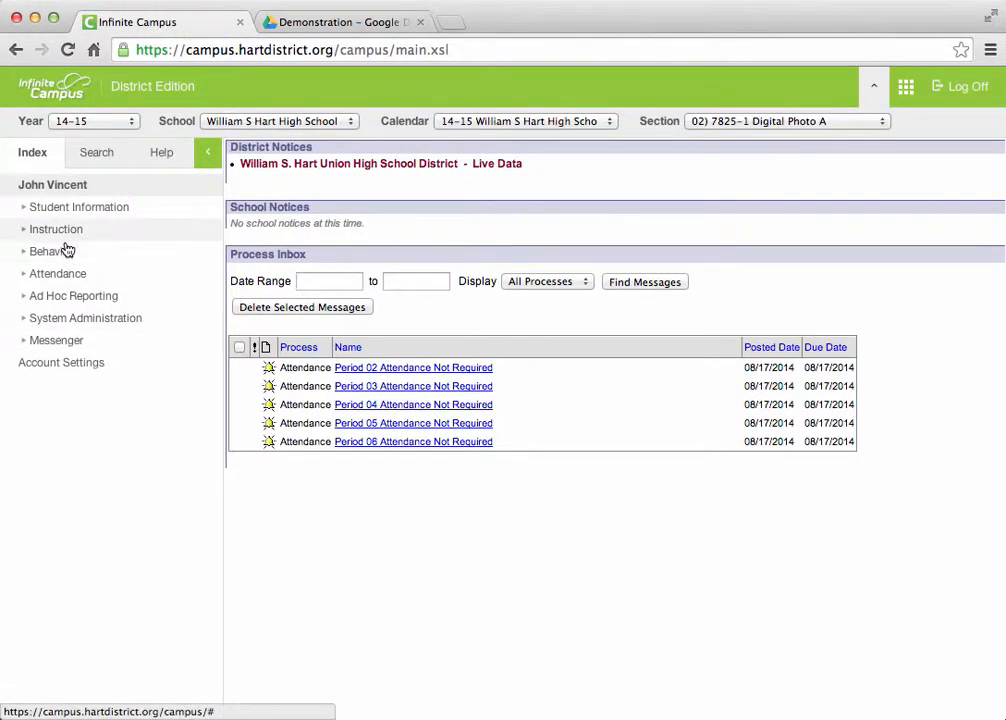
left_click(28, 211)
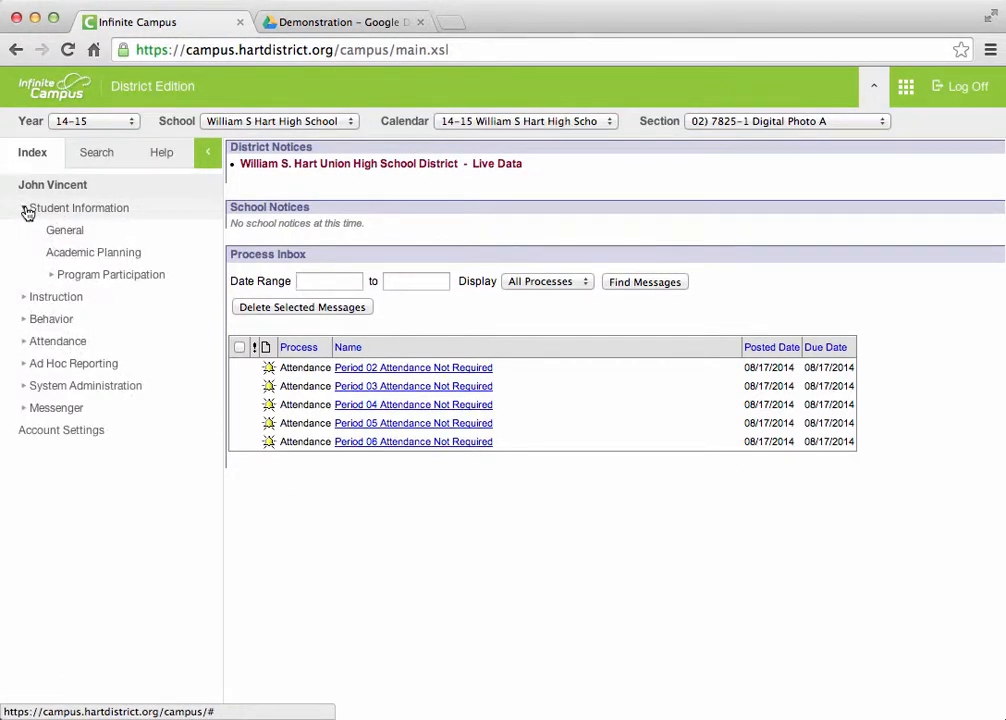
left_click(28, 210)
left_click(26, 230)
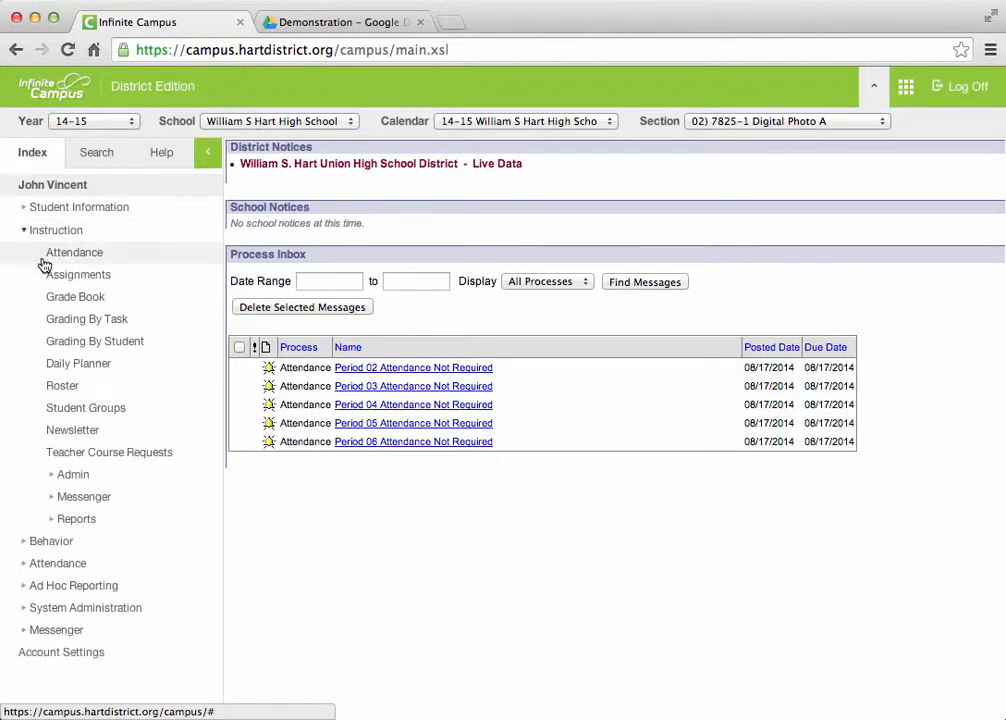
left_click(94, 520)
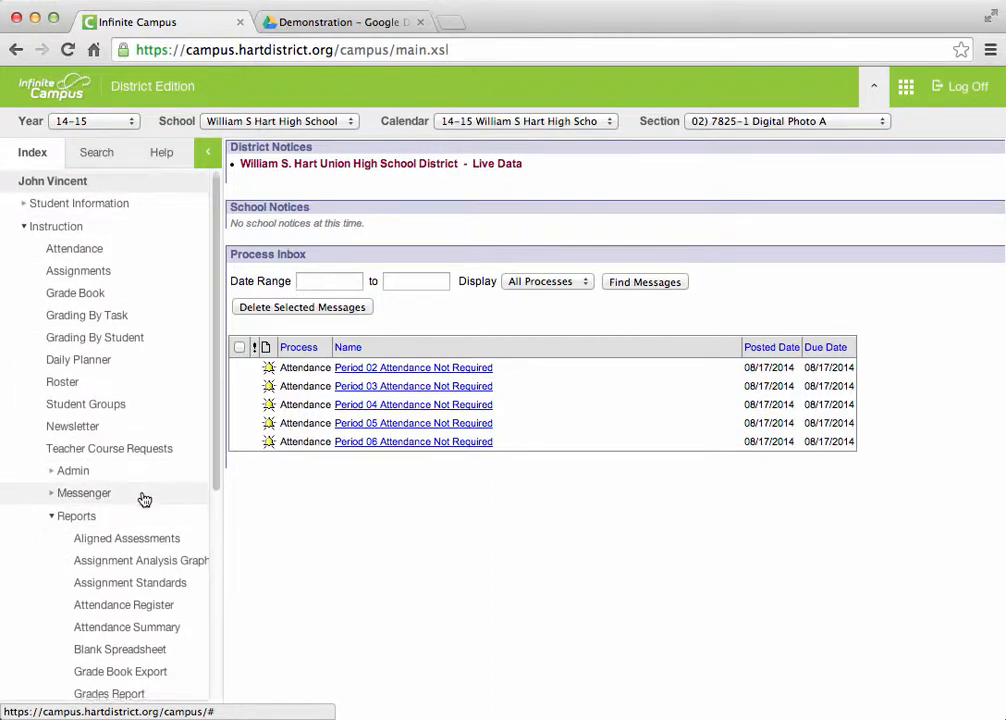
scroll(141, 498, "down", 3)
scroll(143, 500, "down", 3)
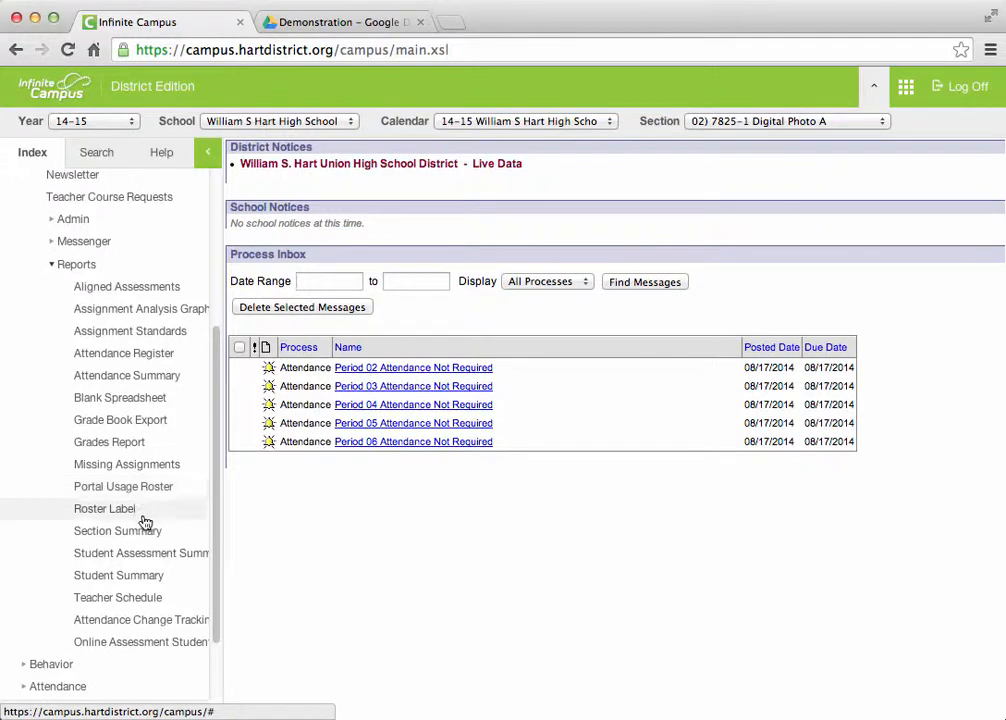
left_click(139, 513)
Step: Copy the report's whole student table, from the Name, Student# and Grade header through the last student
scroll(322, 420, "down", 5)
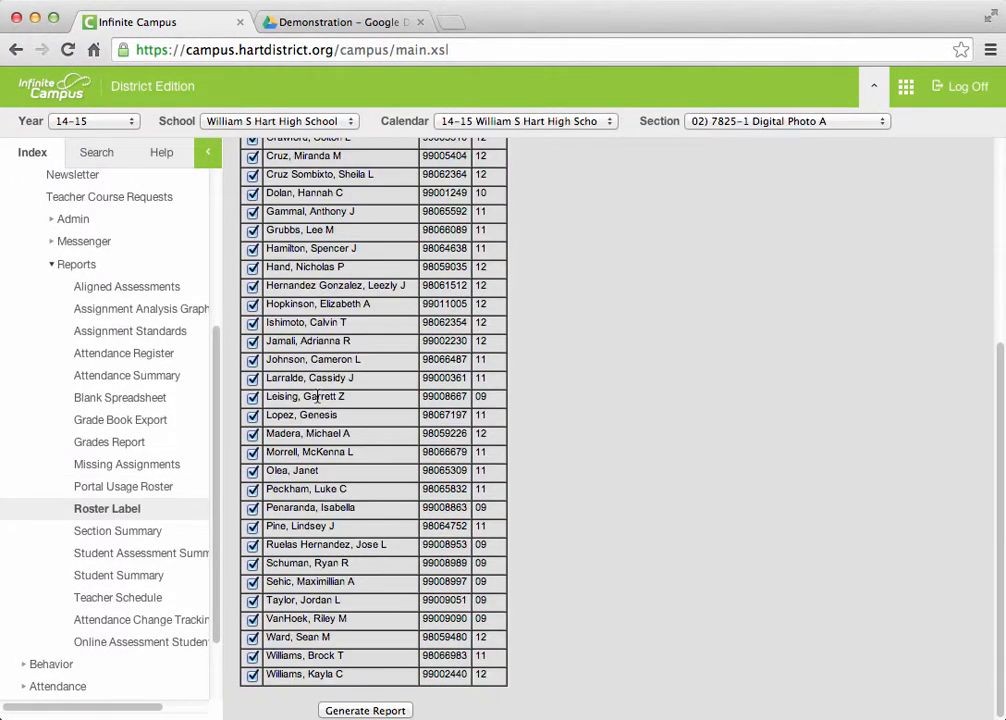
scroll(322, 420, "up", 5)
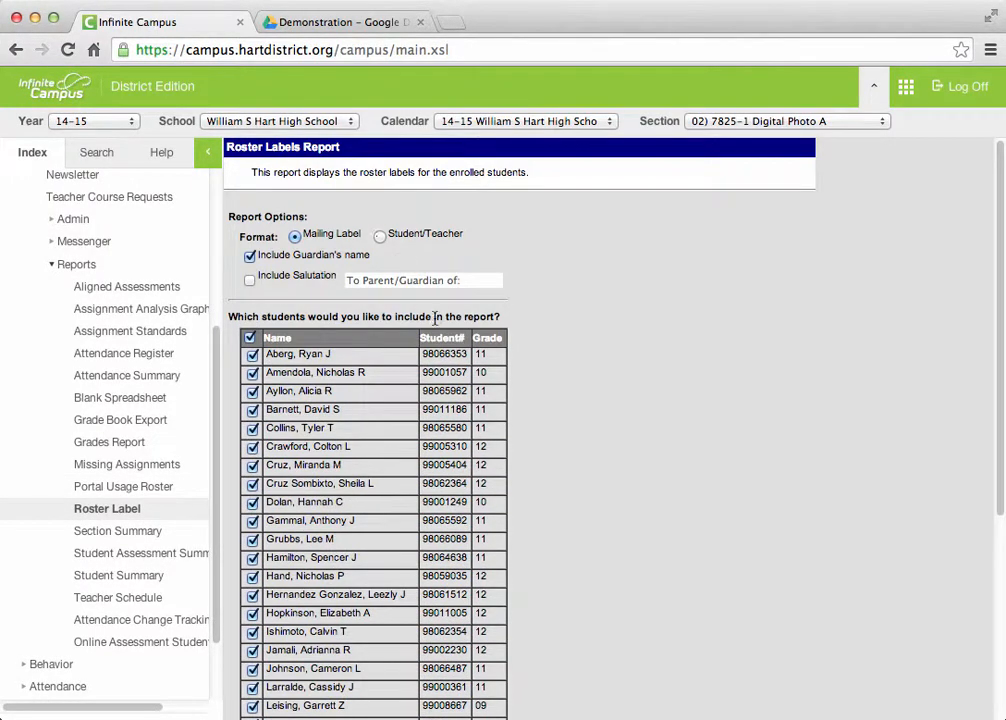
scroll(365, 427, "down", 3)
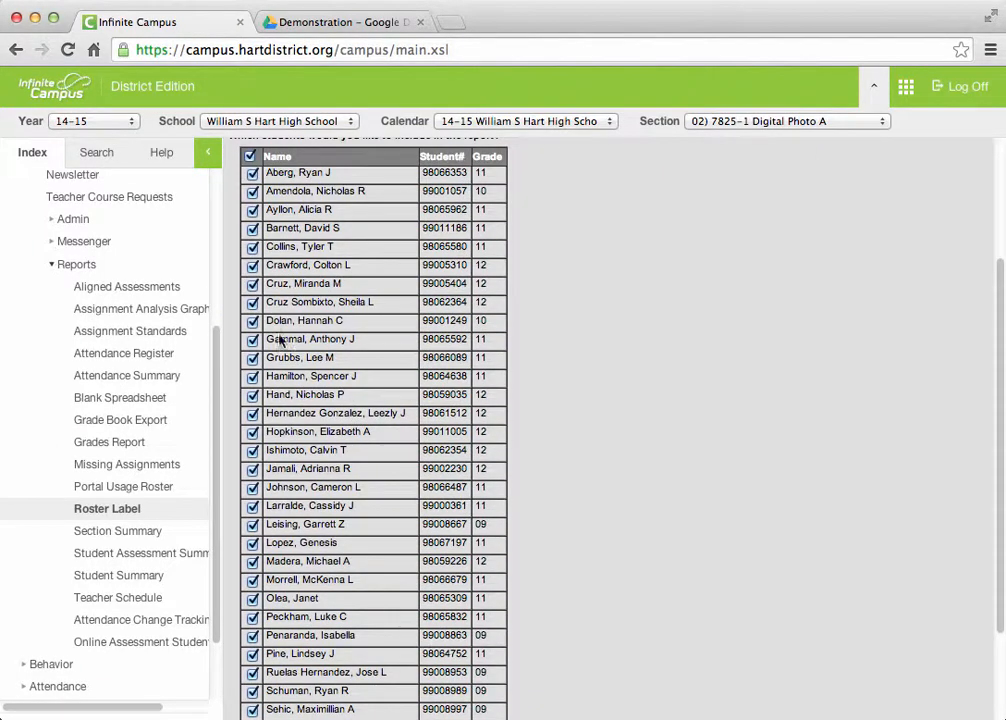
scroll(349, 320, "up", 1)
scroll(349, 320, "up", 3)
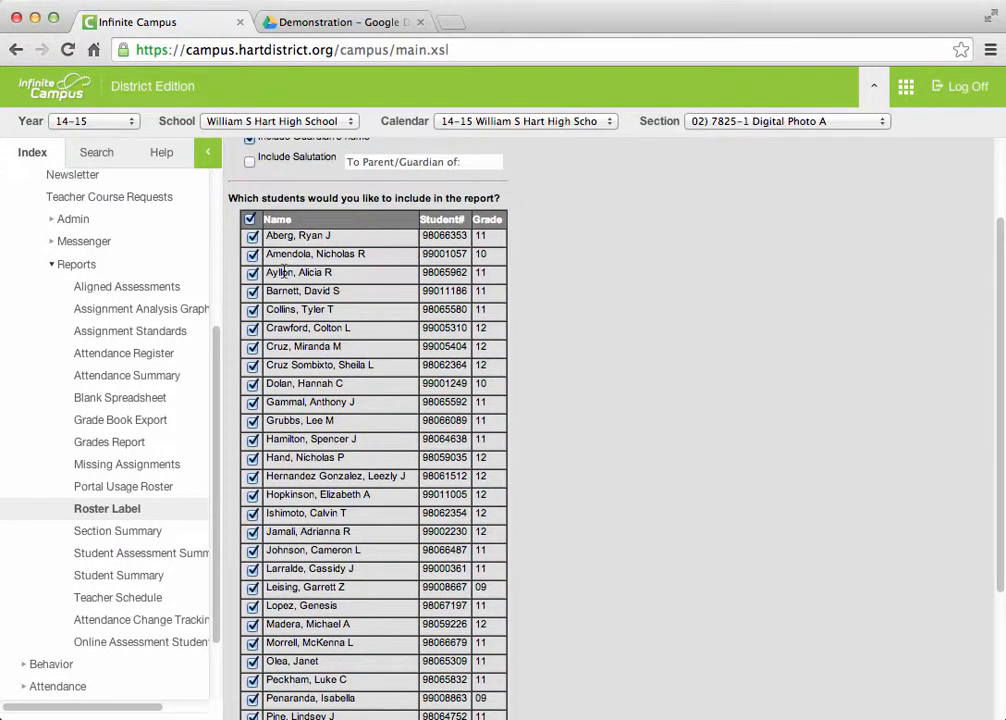
left_click_drag(230, 212, 501, 677)
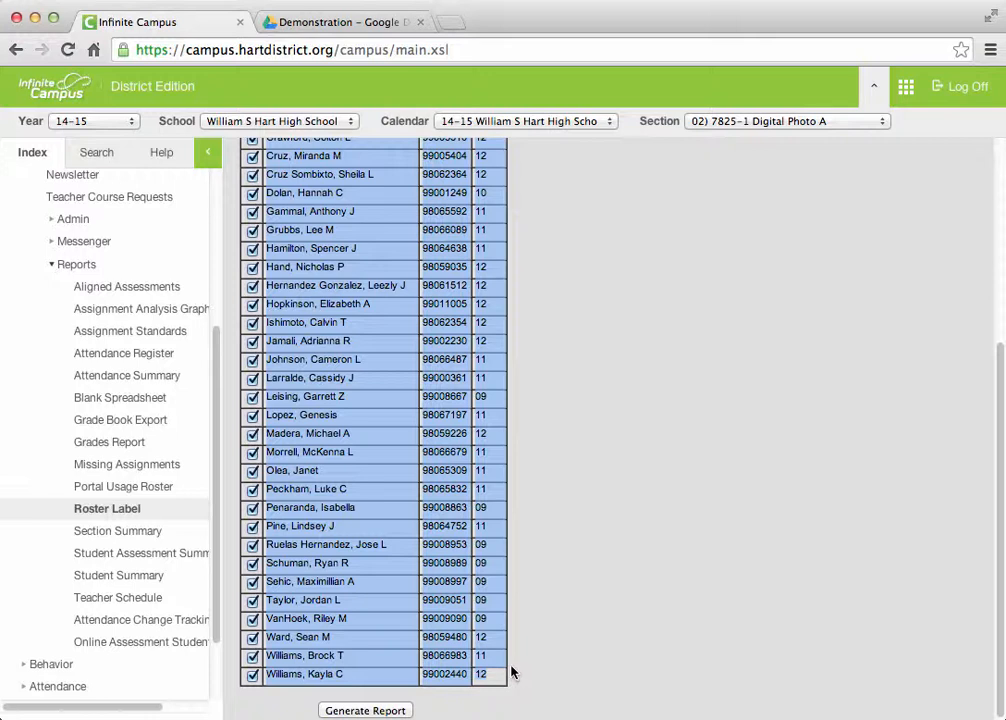
right_click(409, 439)
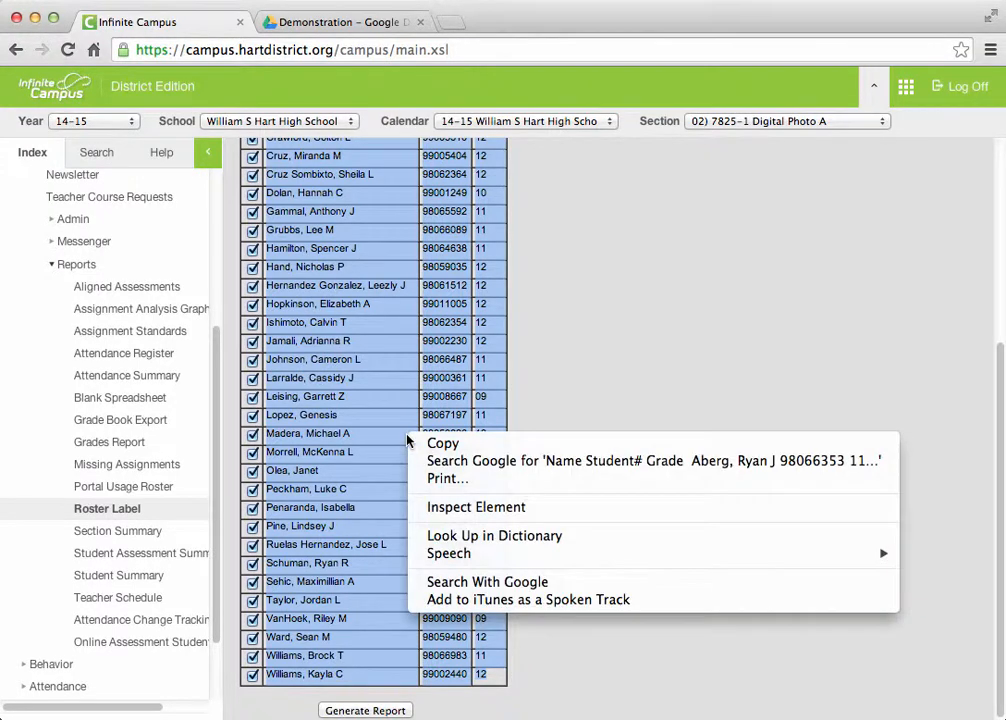
left_click(645, 313)
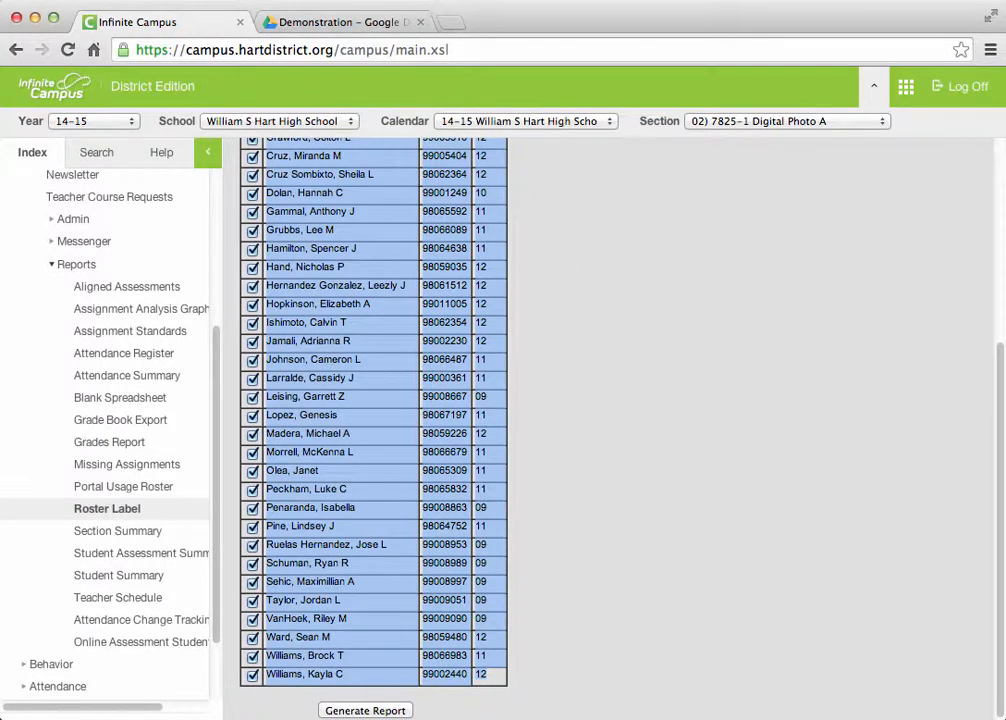
Step: Switch to the blank Excel workbook and paste the copied roster starting at cell A3
key("super+Tab")
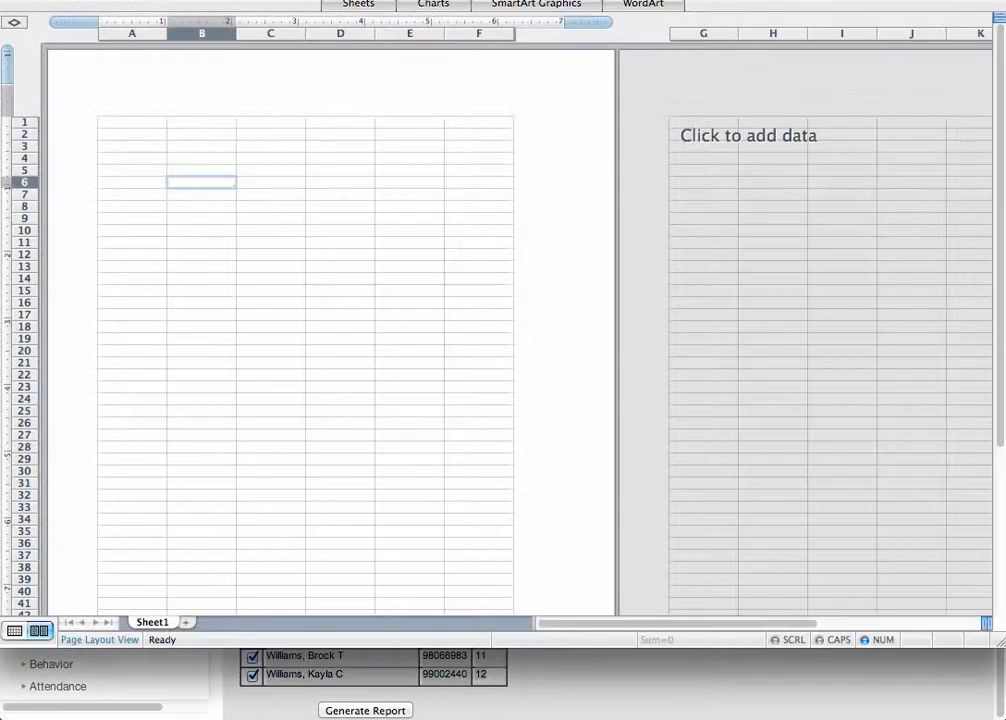
mouse_move(723, 0)
left_mouse_down()
mouse_move(723, 314)
mouse_move(725, 14)
left_mouse_up()
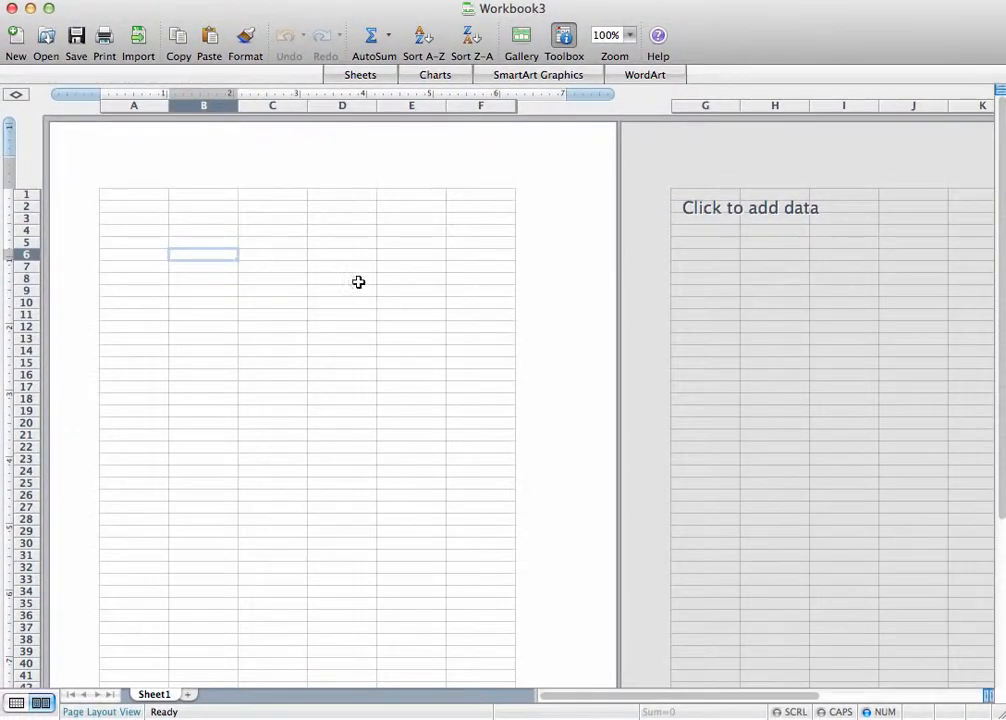
left_click(128, 216)
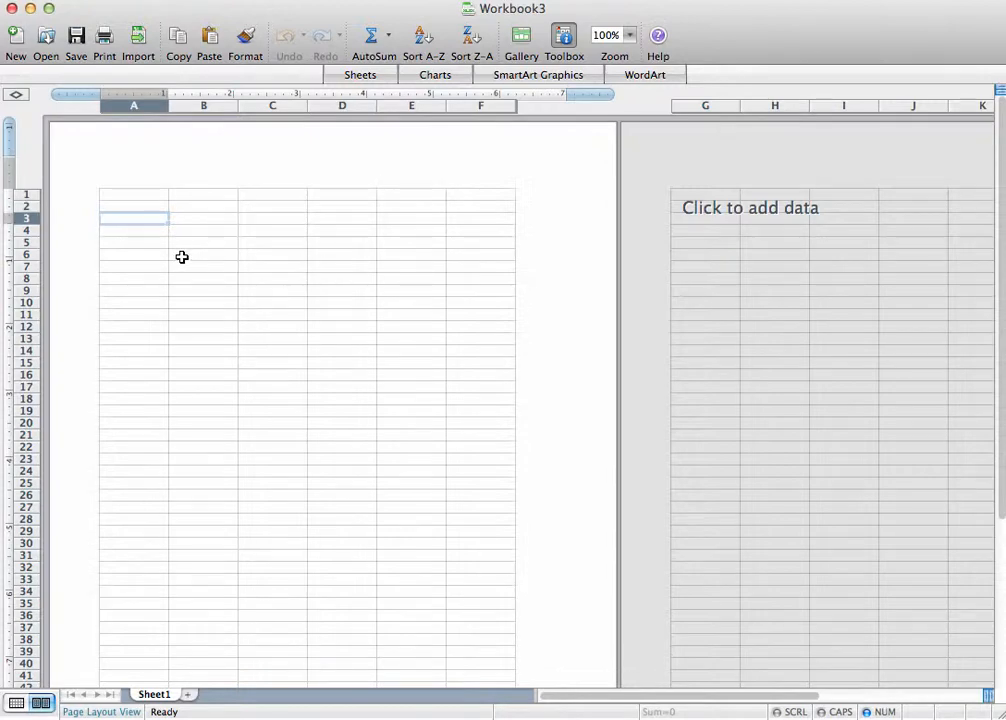
key("super+v")
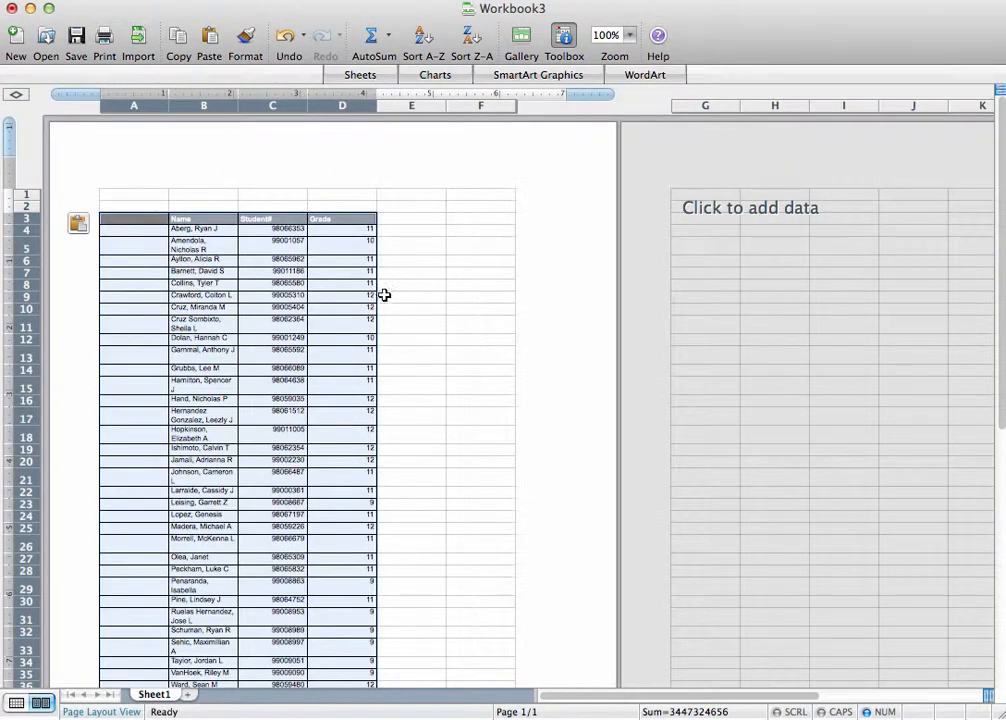
Step: Narrow column E and widen column F beside the pasted roster
left_click(394, 267)
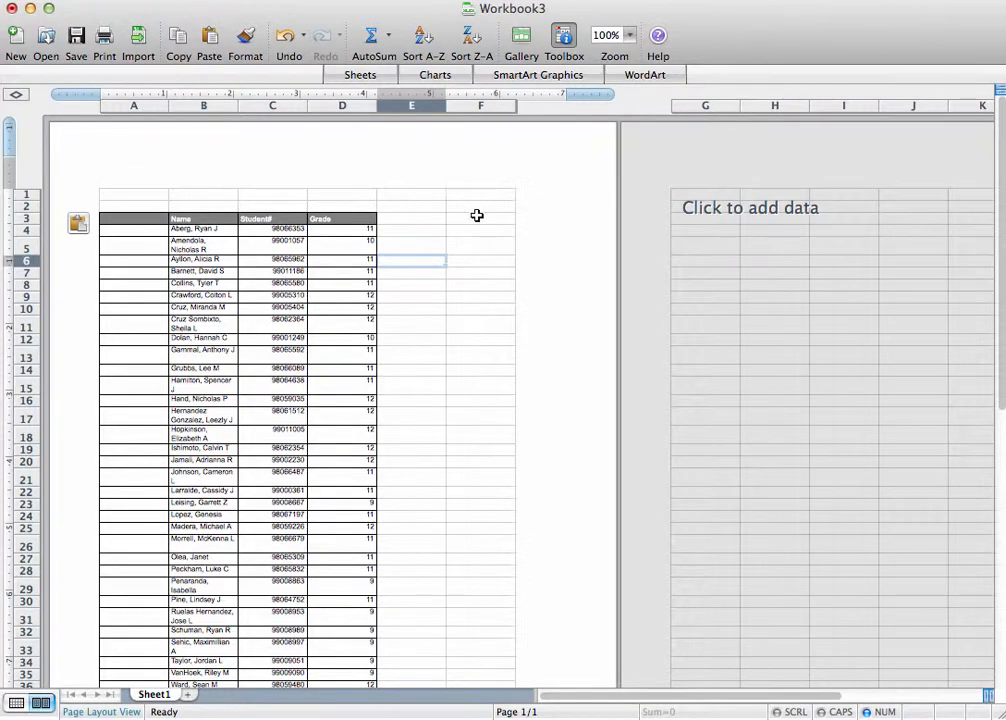
left_click_drag(446, 105, 398, 107)
left_click_drag(468, 107, 532, 107)
left_click(525, 196)
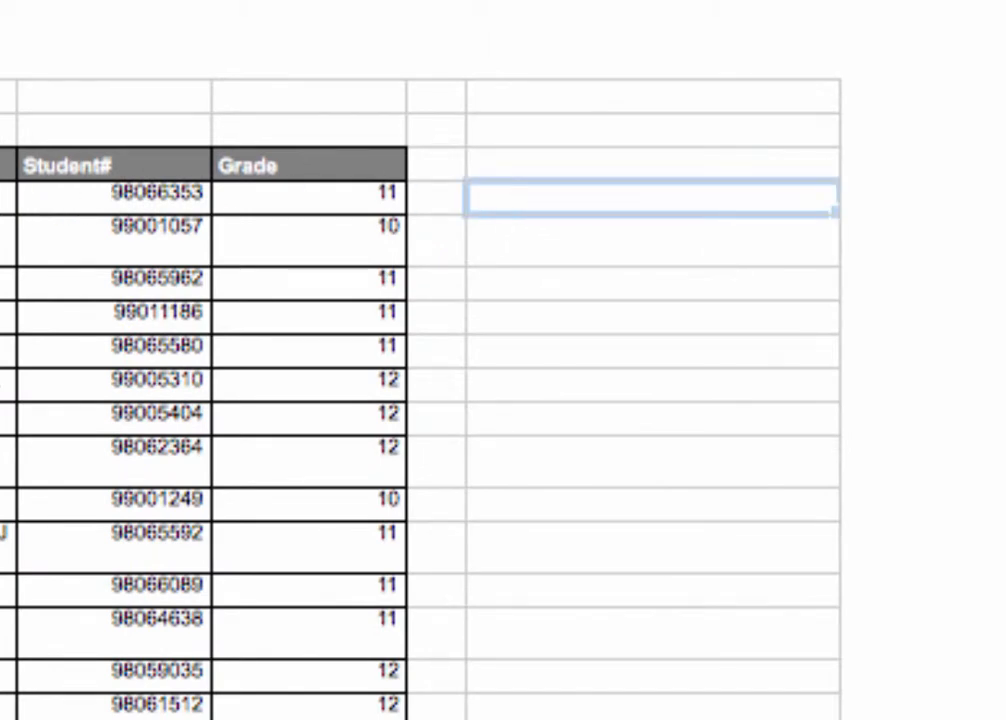
double_click(568, 195)
type("=")
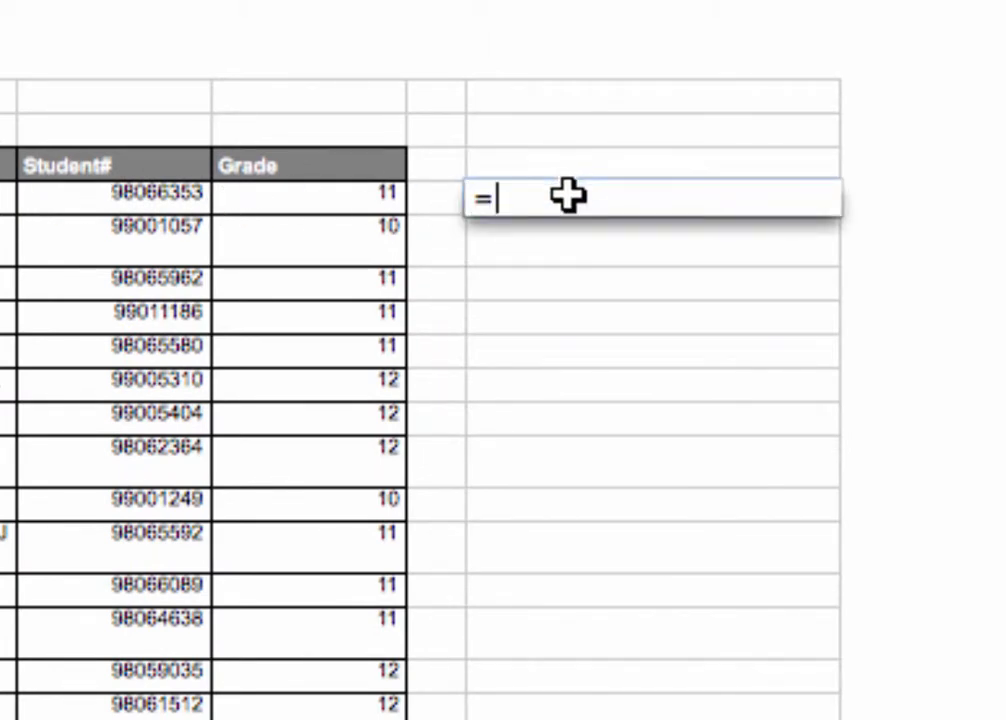
left_click(190, 181)
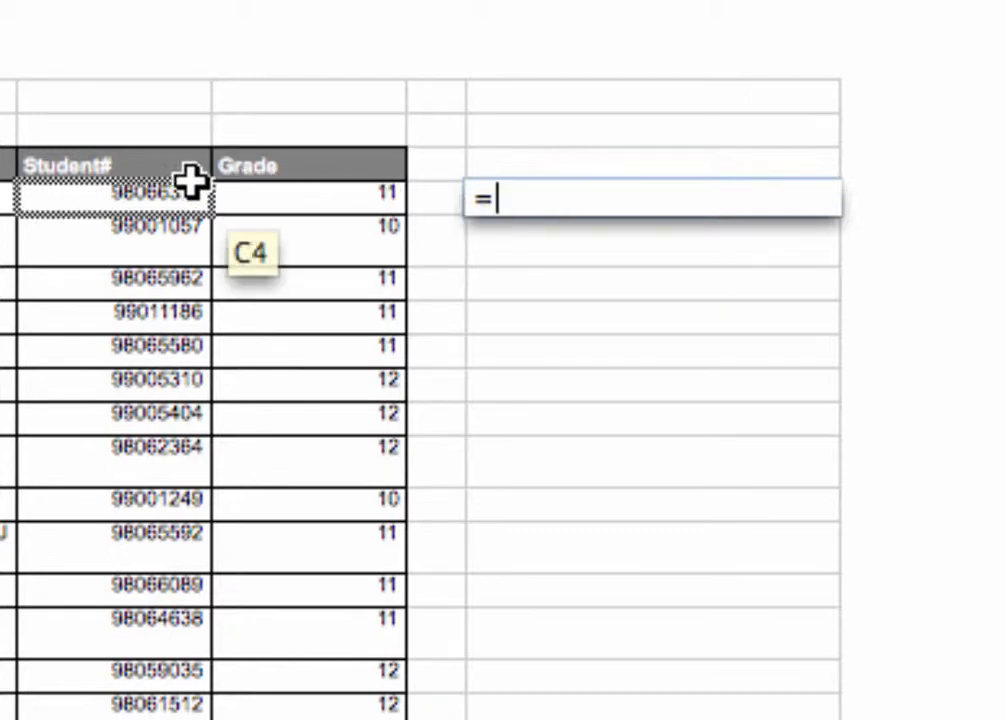
left_click(123, 198)
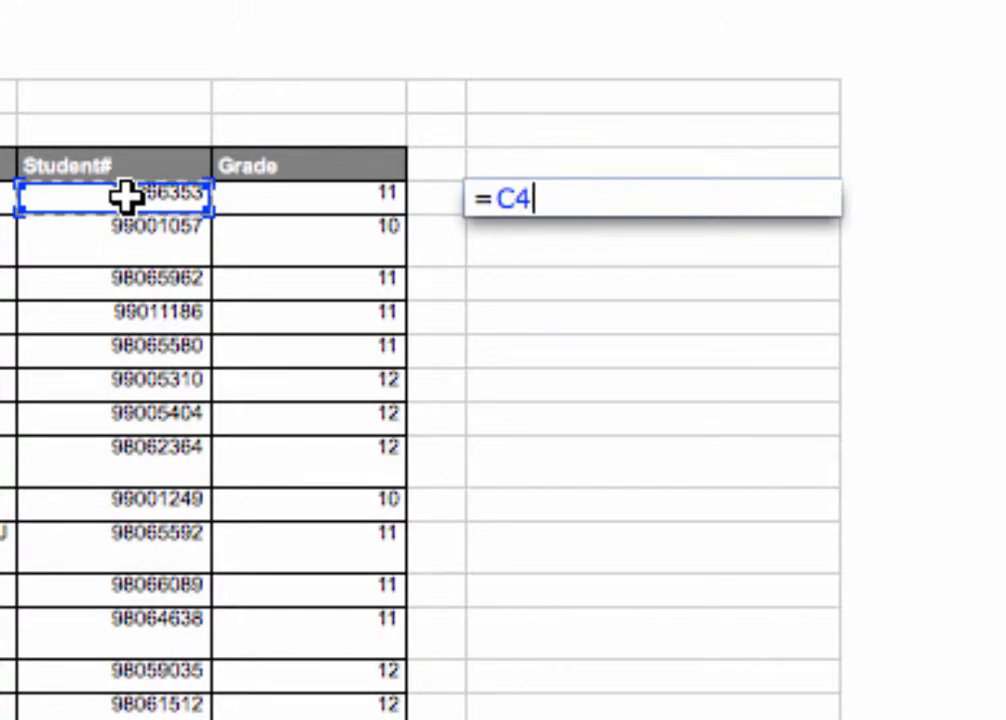
type("& ")
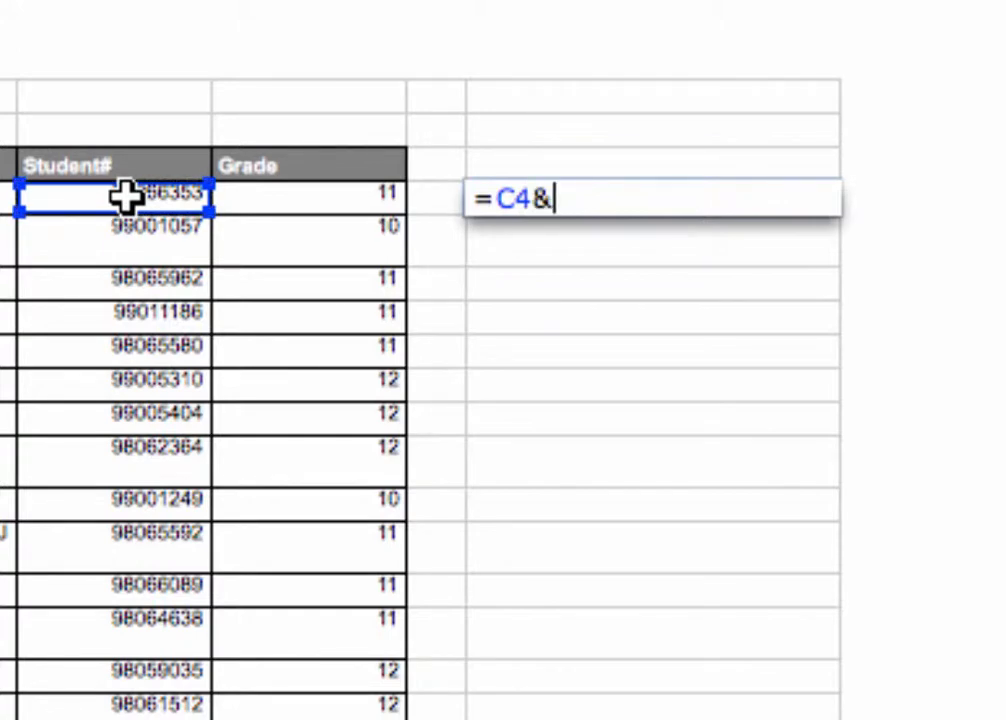
type("\"@")
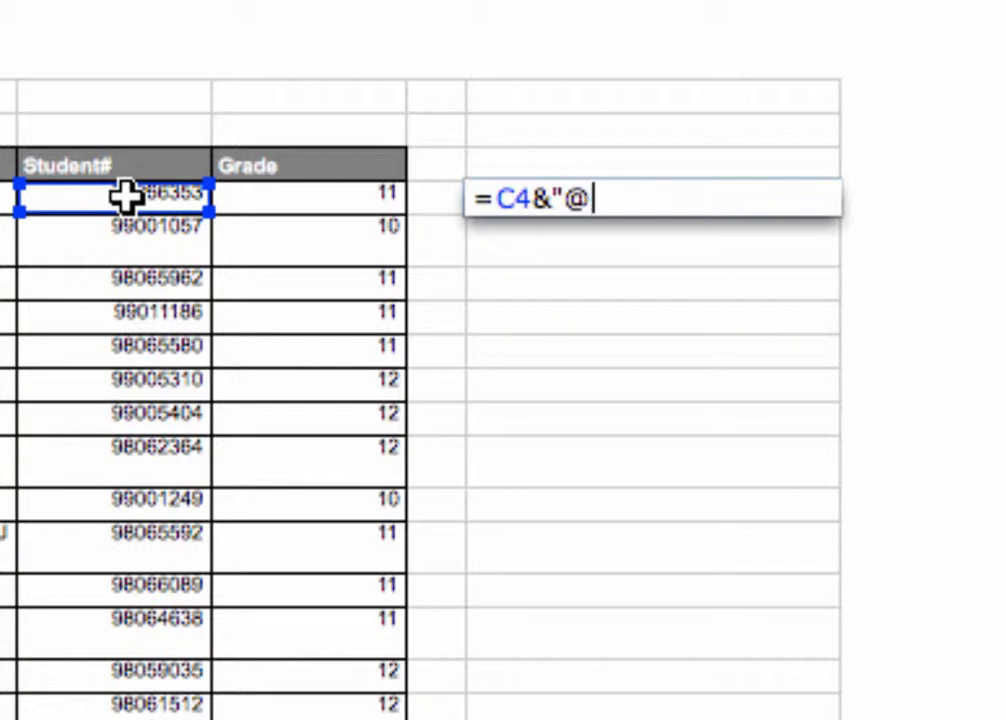
type("my.ha")
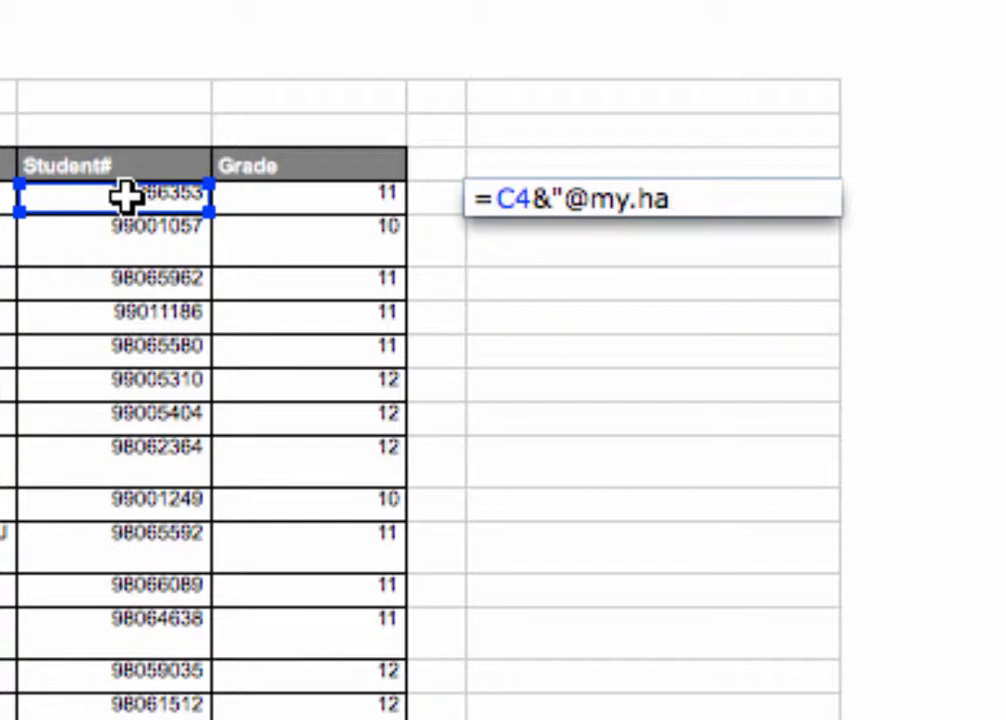
type("rtdistrict.org\"")
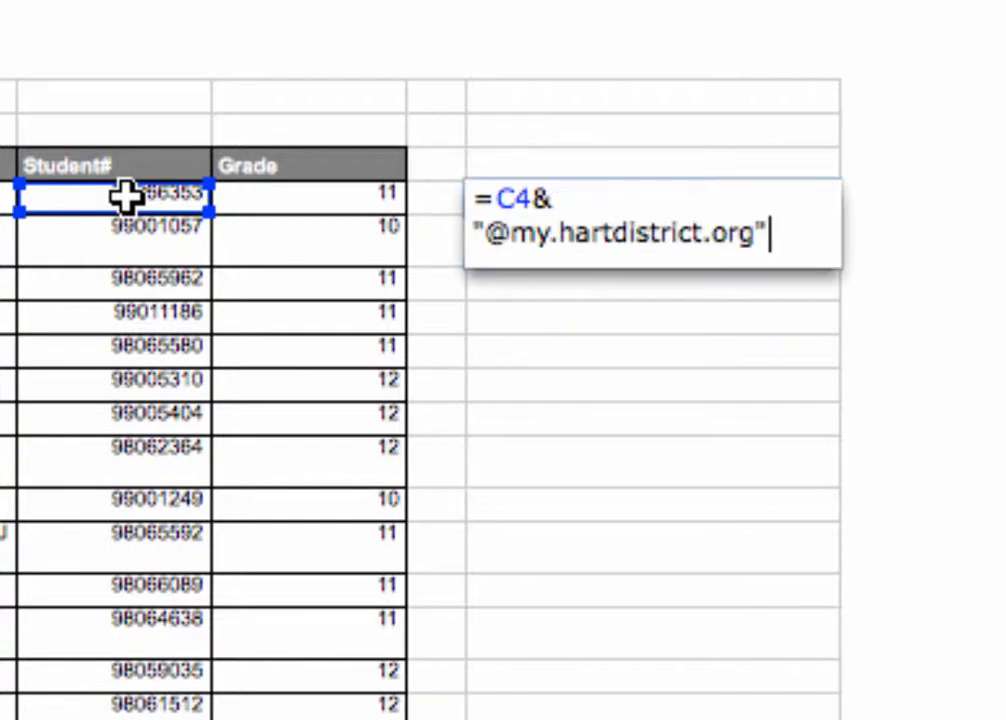
key("Return")
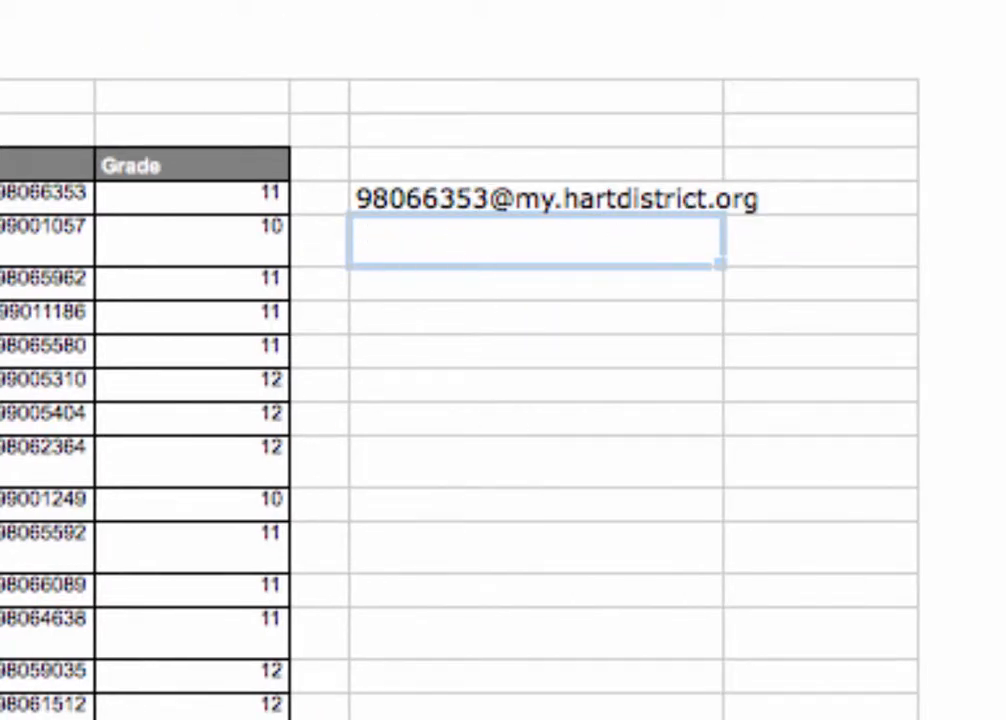
Step: Widen column F to fit the full address and fill the F4 formula down alongside the student roster
left_click(470, 190)
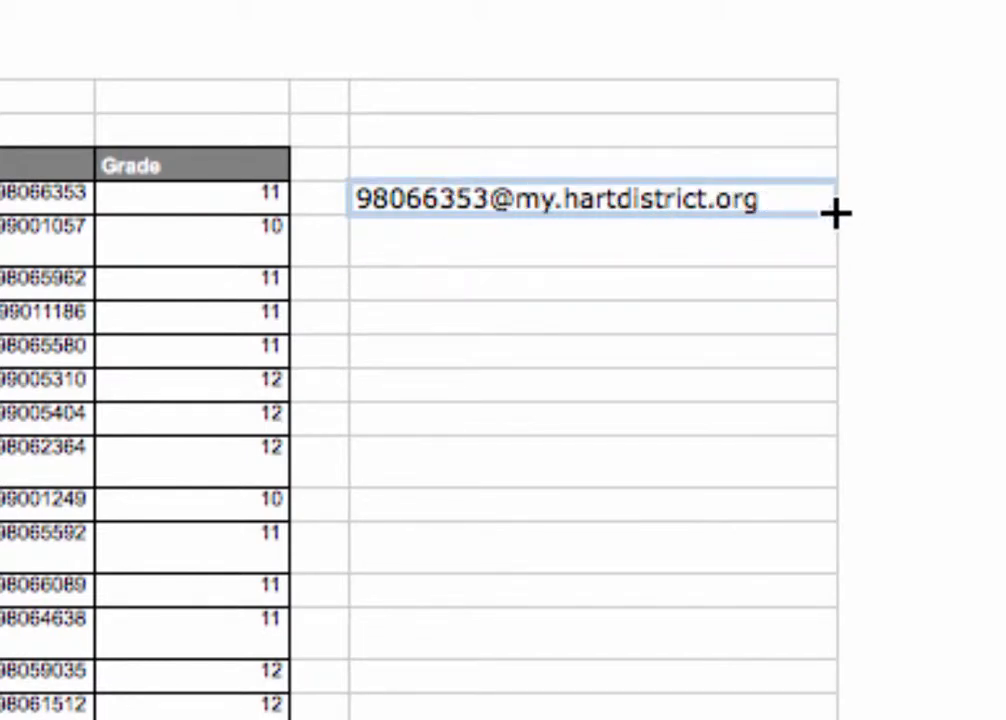
left_click_drag(835, 213, 781, 713)
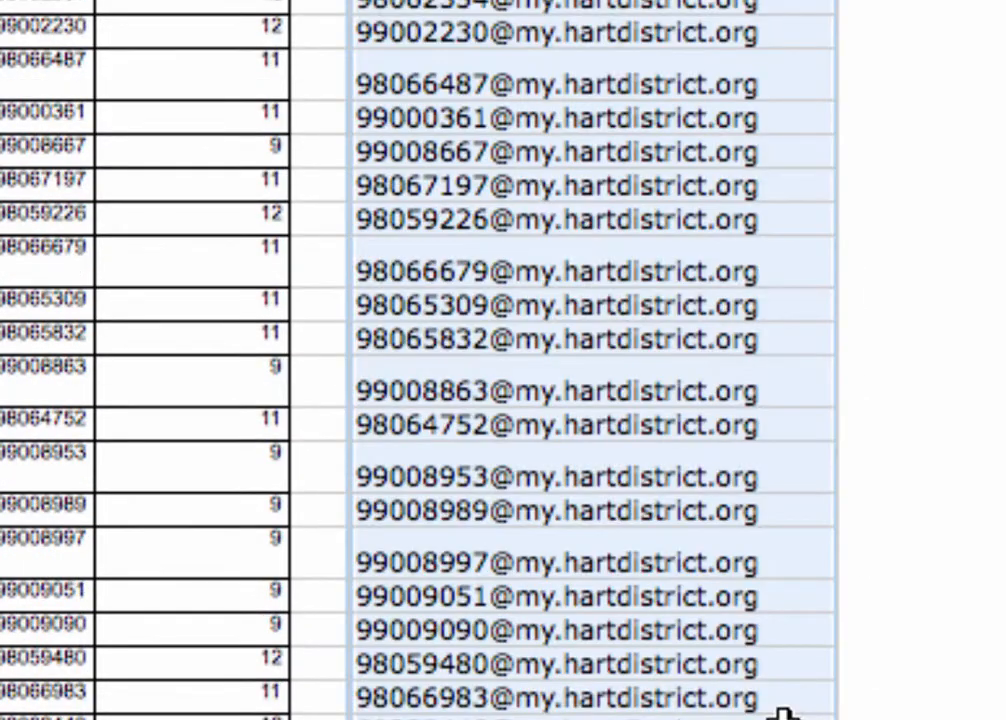
Step: Copy the student e-mail addresses from column F, switch to the Google Drive sharing settings and paste them as people to invite
scroll(709, 697, "up", 10)
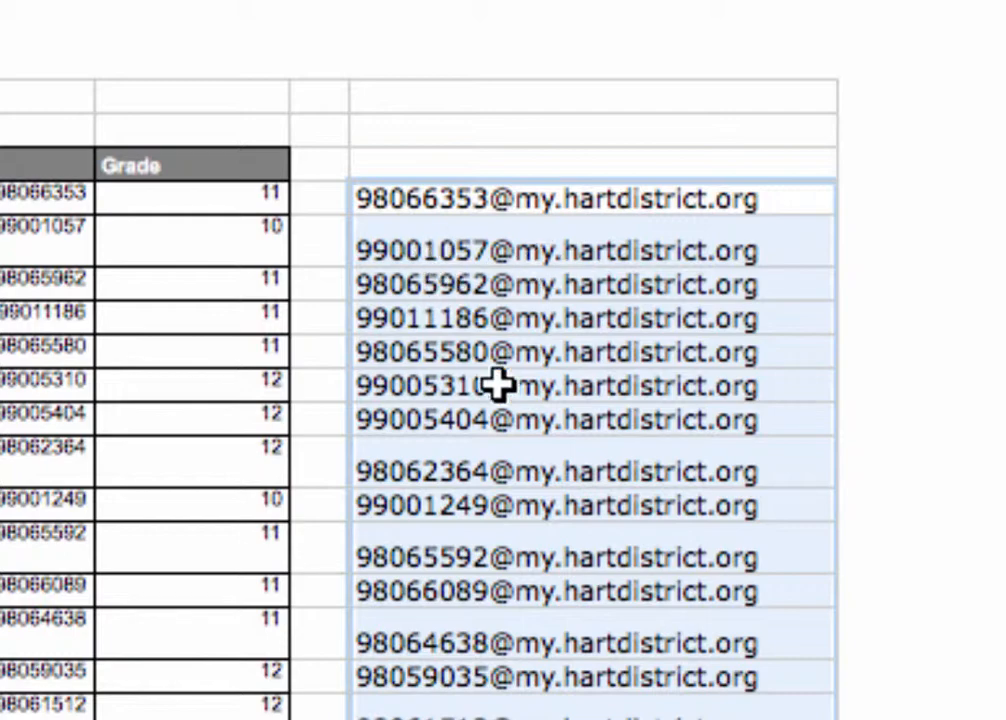
scroll(435, 451, "down", 5)
scroll(420, 360, "up", 5)
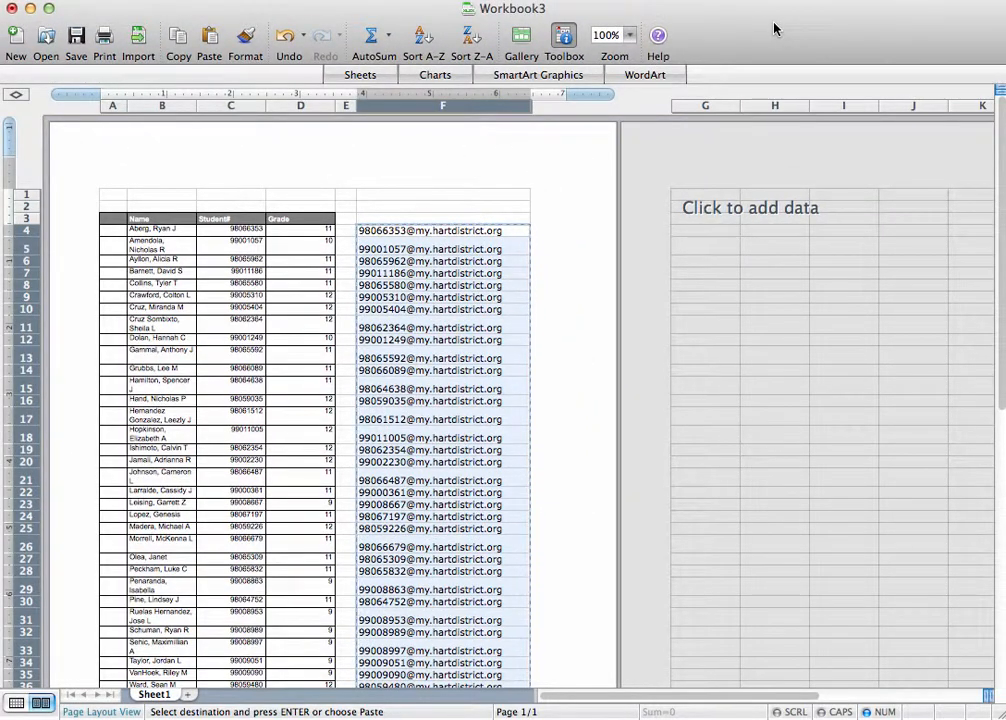
left_click_drag(775, 28, 779, 139)
left_click(718, 31)
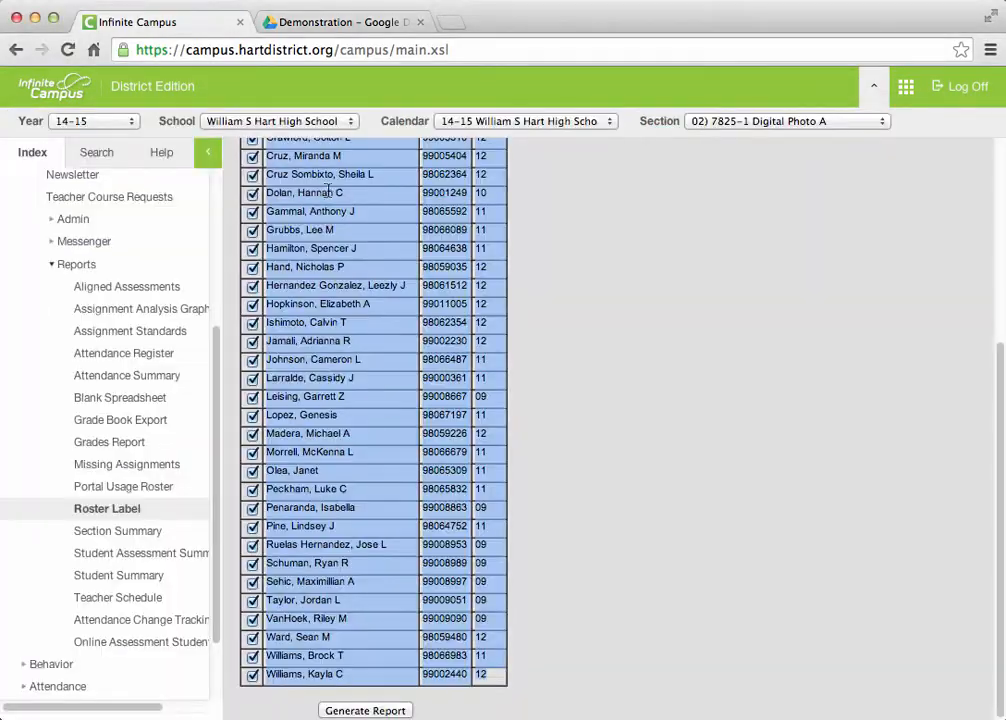
left_click(323, 22)
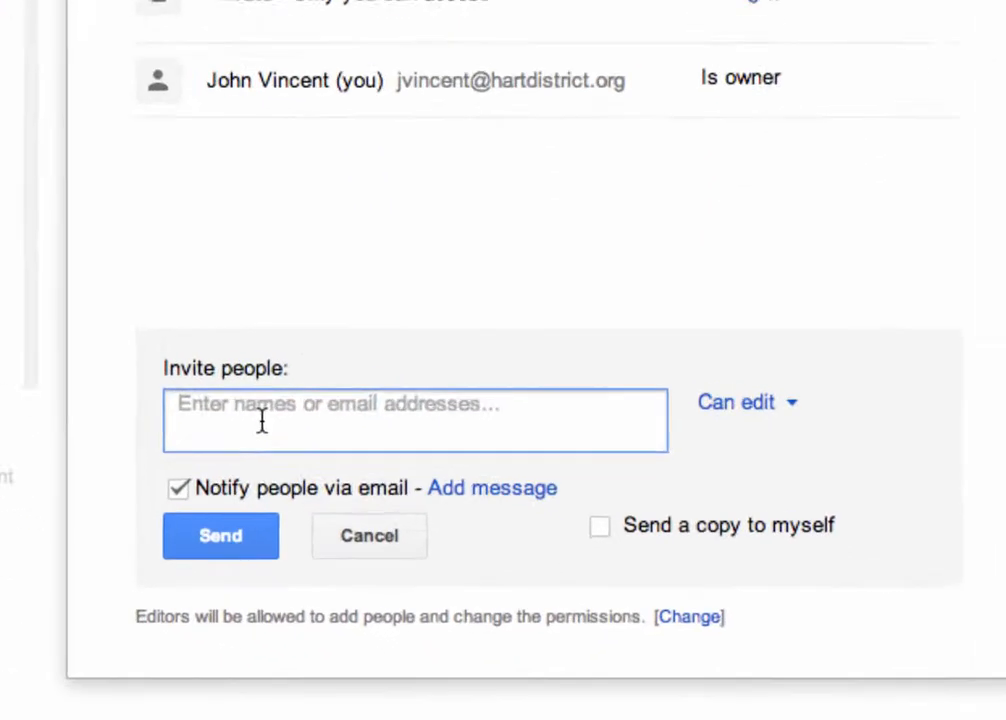
key("super+v")
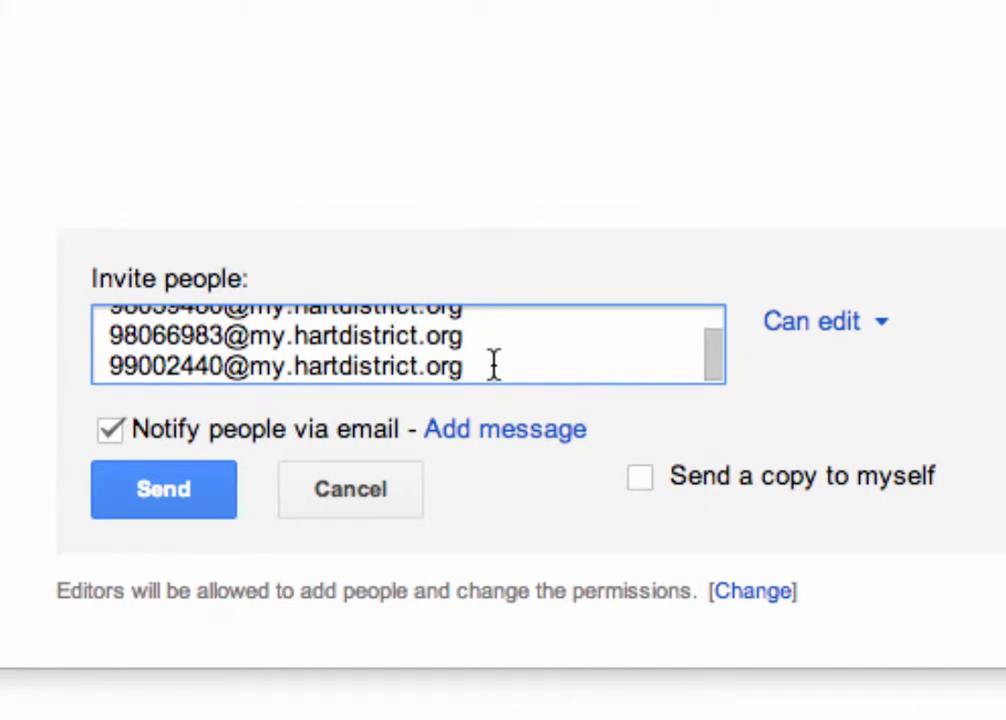
Step: Share the folder with the invited students as Can view, with e-mail notification turned off, and confirm skipping the invitations
left_click(878, 332)
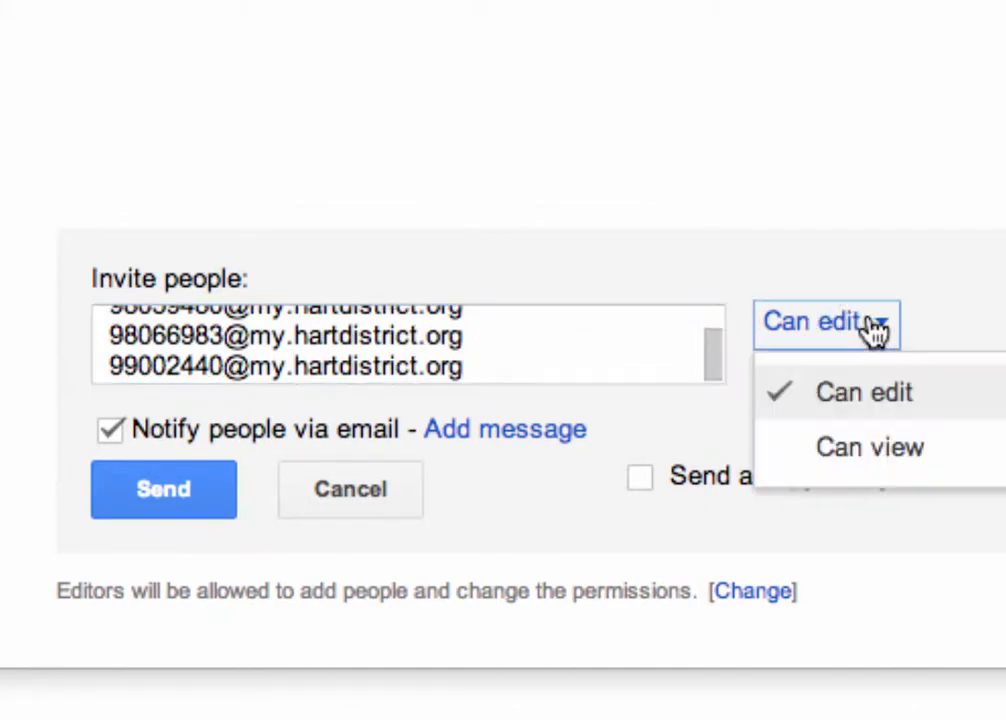
left_click(903, 450)
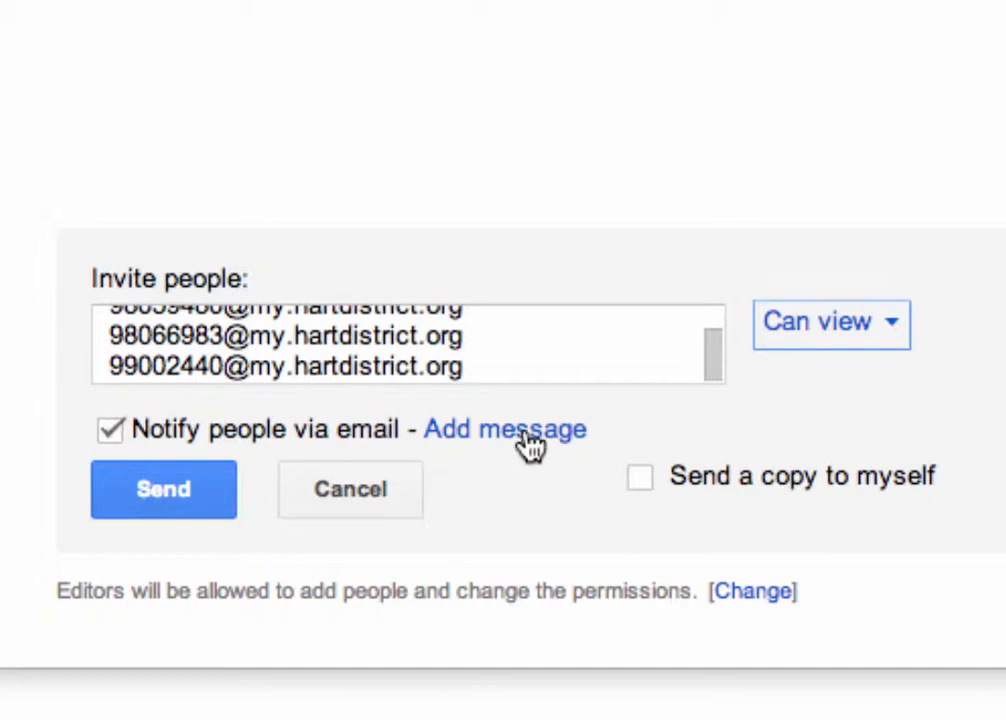
left_click(110, 431)
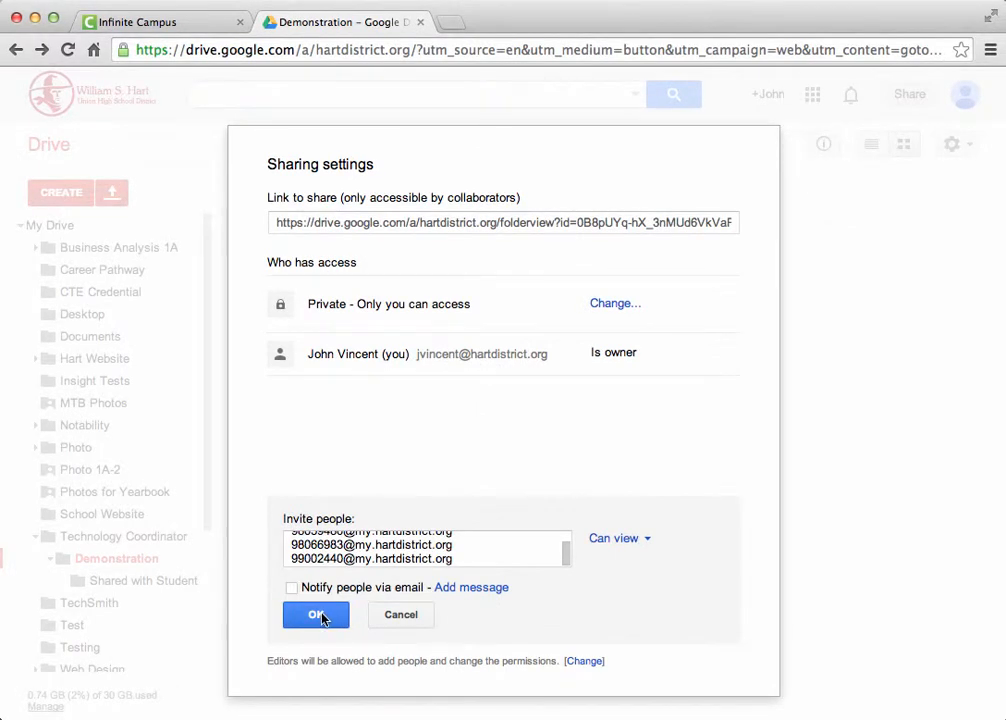
left_click(324, 616)
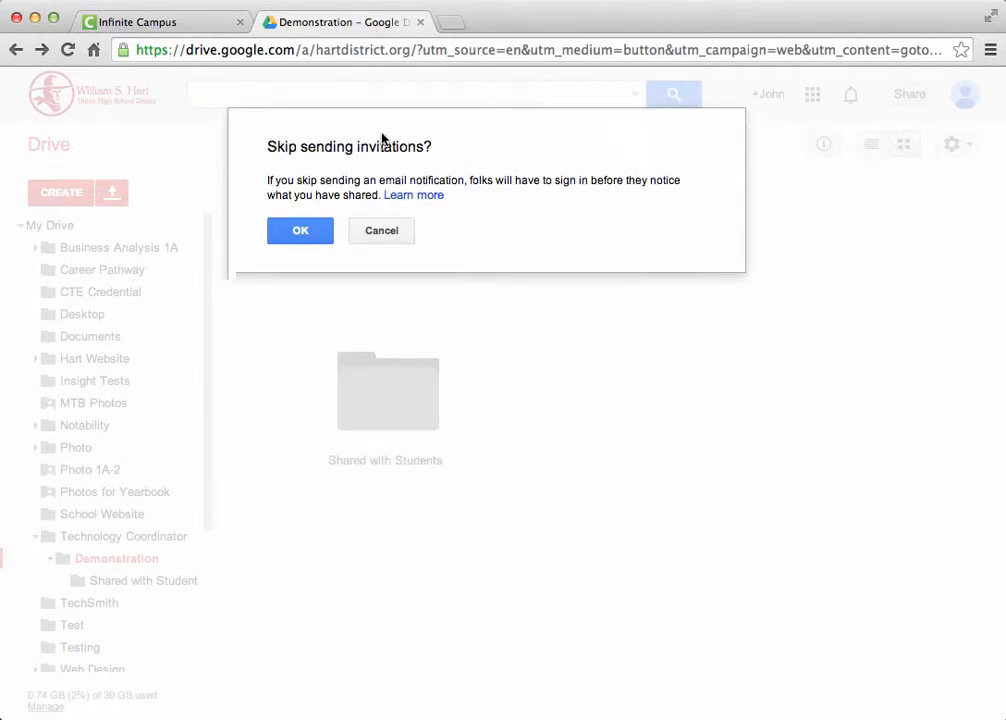
left_click(310, 231)
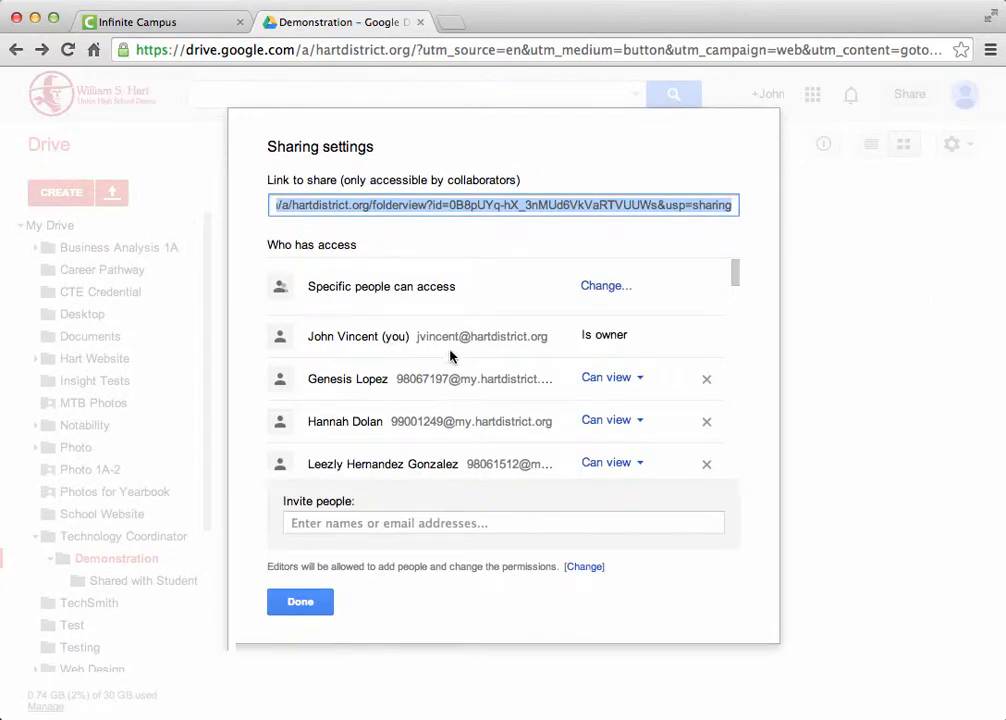
Step: Review the list of people with access to the folder and close the sharing settings
scroll(447, 300, "down", 10)
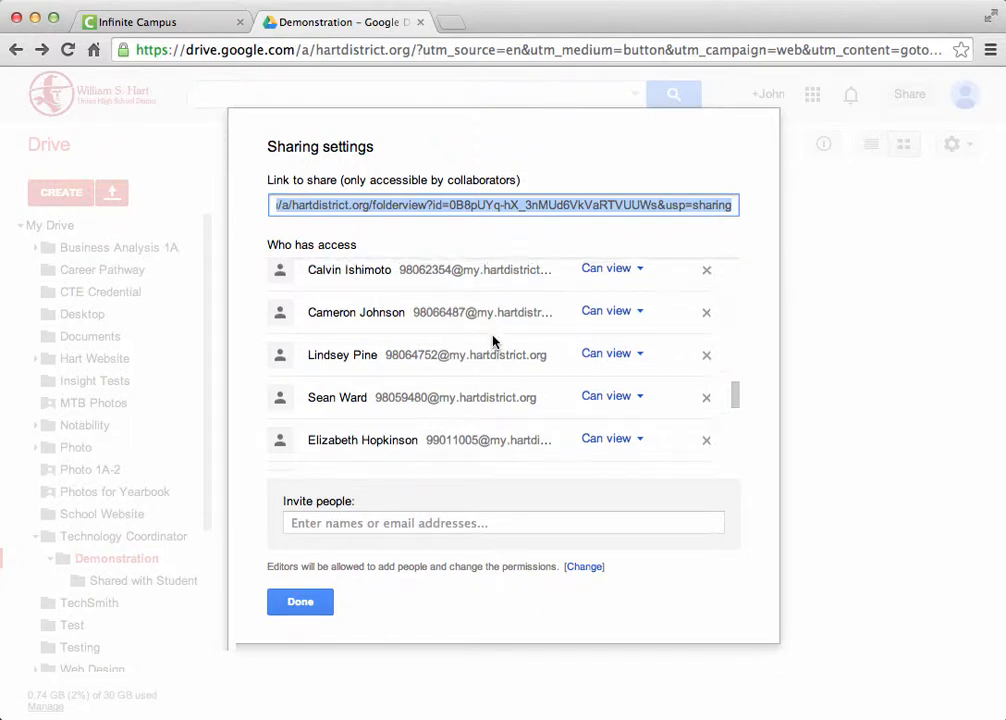
scroll(491, 337, "up", 10)
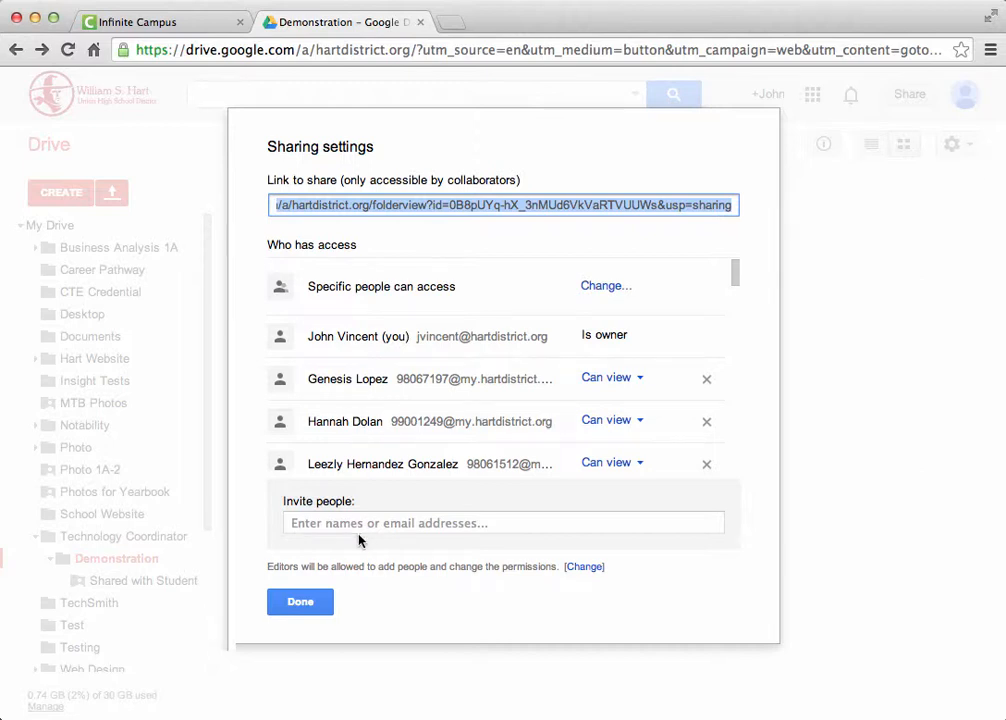
left_click(301, 602)
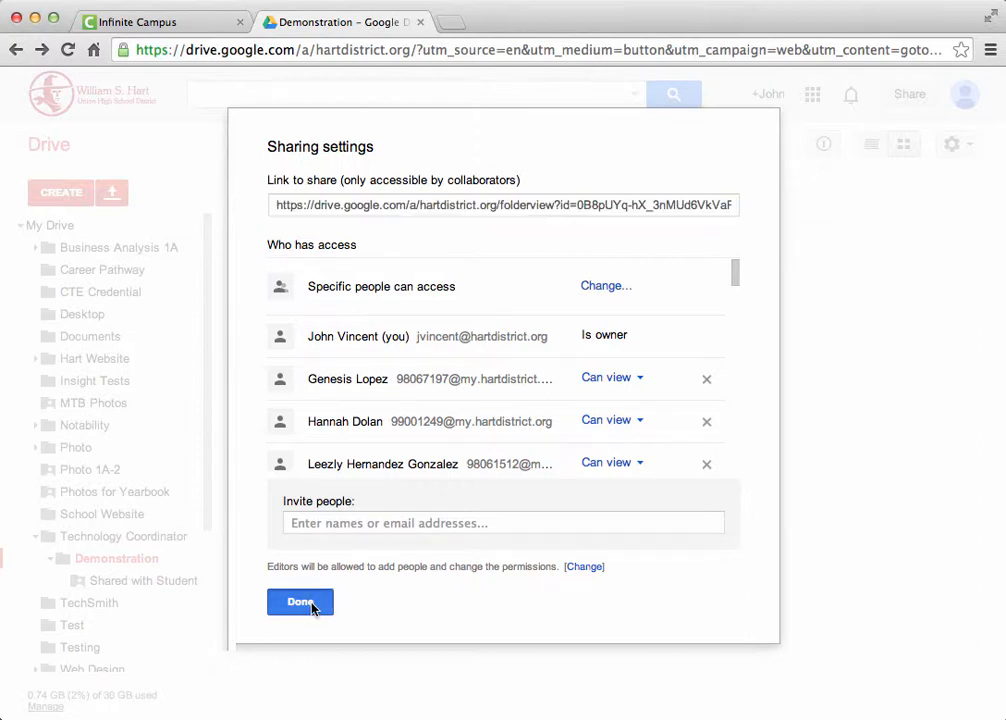